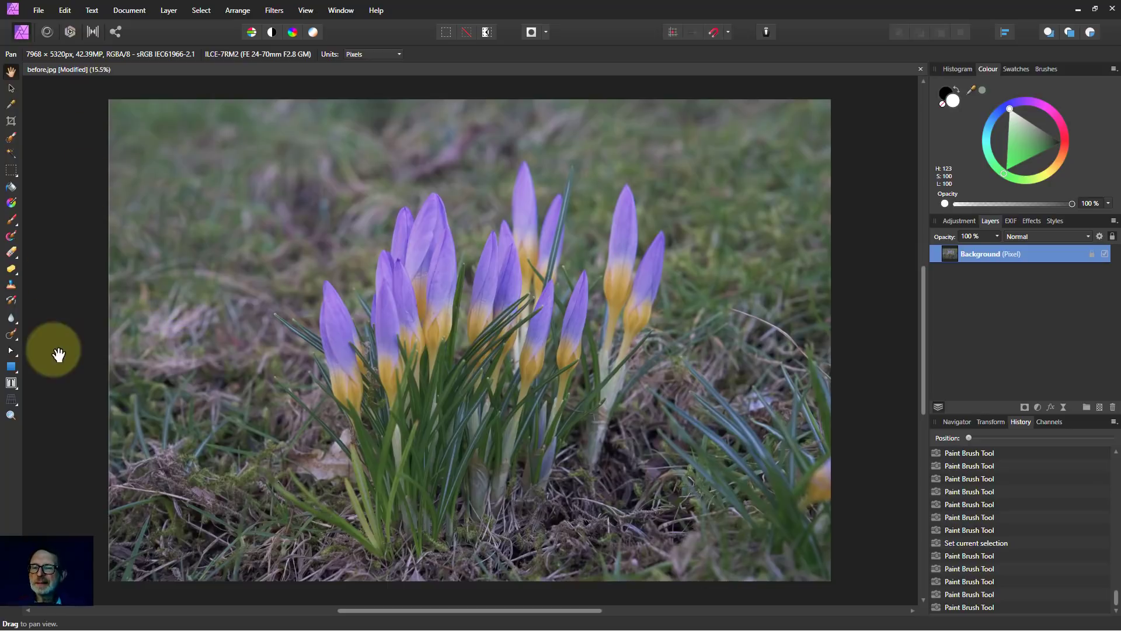
- Set up the Paint Brush at 100% opacity with a much larger width
{"action": "left_click", "coordinate": [11, 219]}
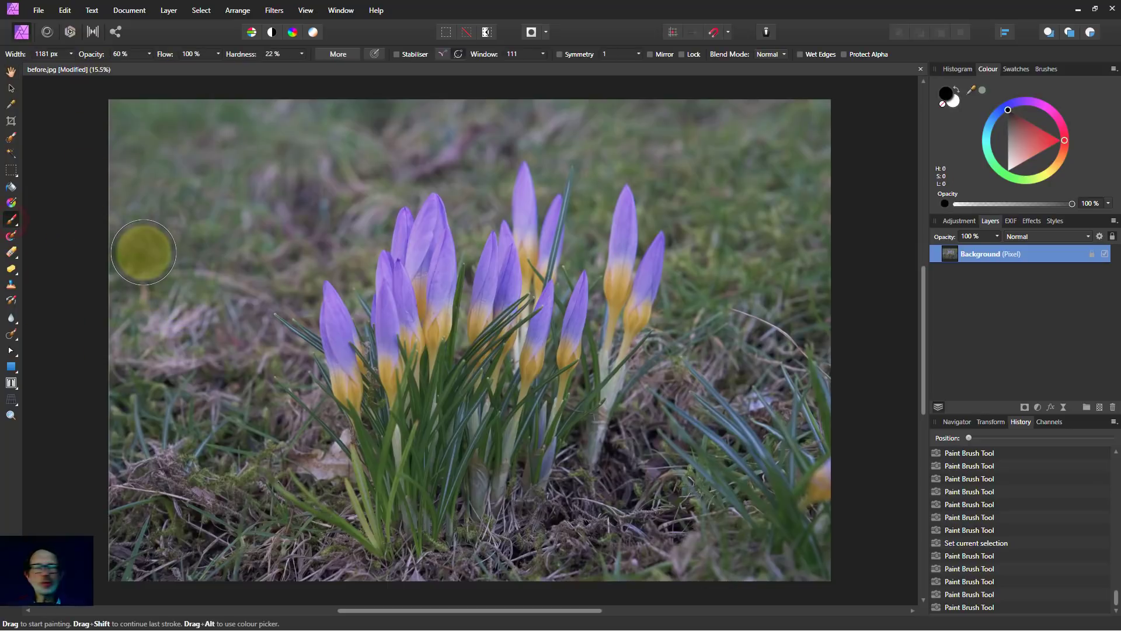
{"action": "left_click", "coordinate": [952, 103]}
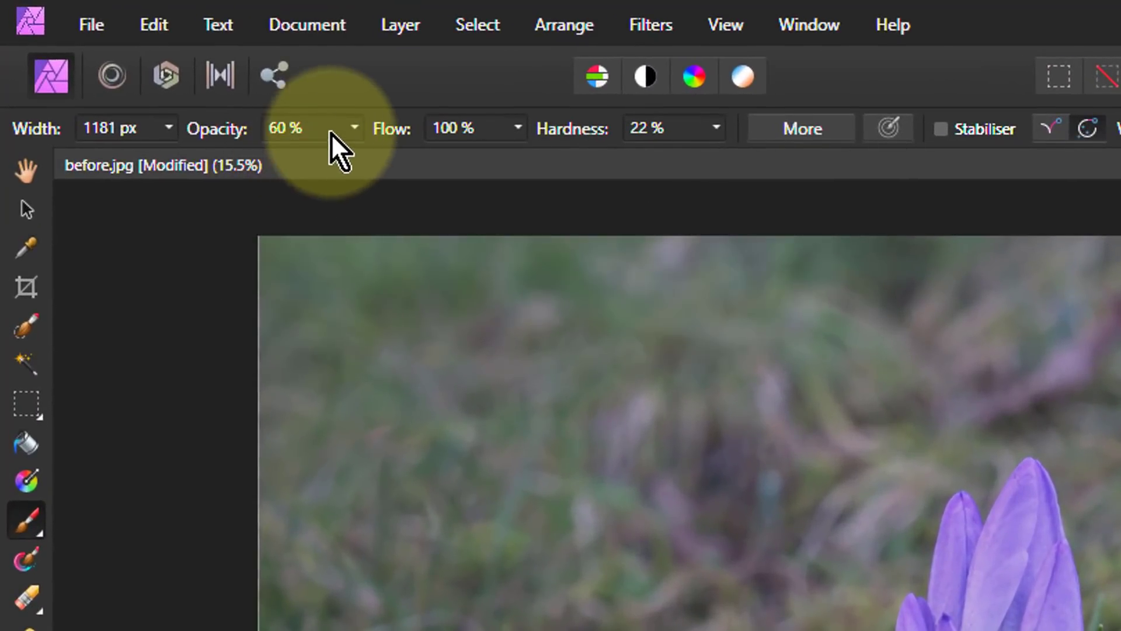
{"action": "left_click", "coordinate": [354, 127]}
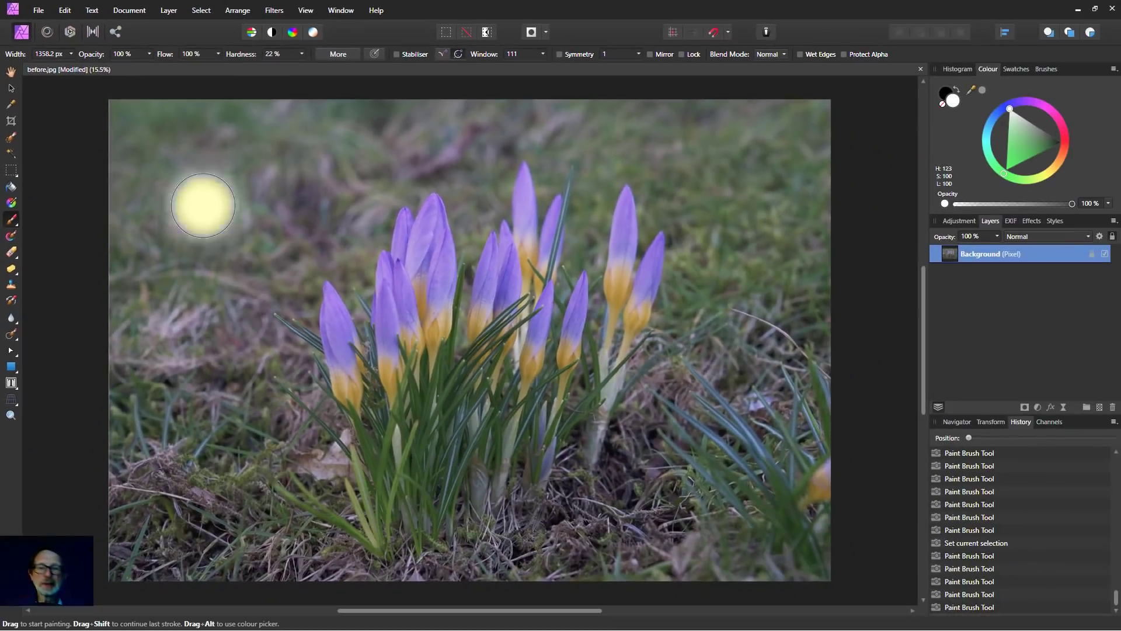
{"action": "mouse_move", "coordinate": [202, 222]}
{"action": "left_mouse_down"}
{"action": "mouse_move", "coordinate": [195, 145]}
{"action": "mouse_move", "coordinate": [162, 209]}
{"action": "mouse_move", "coordinate": [841, 397]}
{"action": "mouse_move", "coordinate": [825, 270]}
{"action": "mouse_move", "coordinate": [710, 550]}
{"action": "mouse_move", "coordinate": [338, 618]}
{"action": "mouse_move", "coordinate": [170, 526]}
{"action": "mouse_move", "coordinate": [187, 120]}
{"action": "mouse_move", "coordinate": [570, 26]}
{"action": "mouse_move", "coordinate": [853, 188]}
{"action": "mouse_move", "coordinate": [798, 123]}
{"action": "left_mouse_up"}
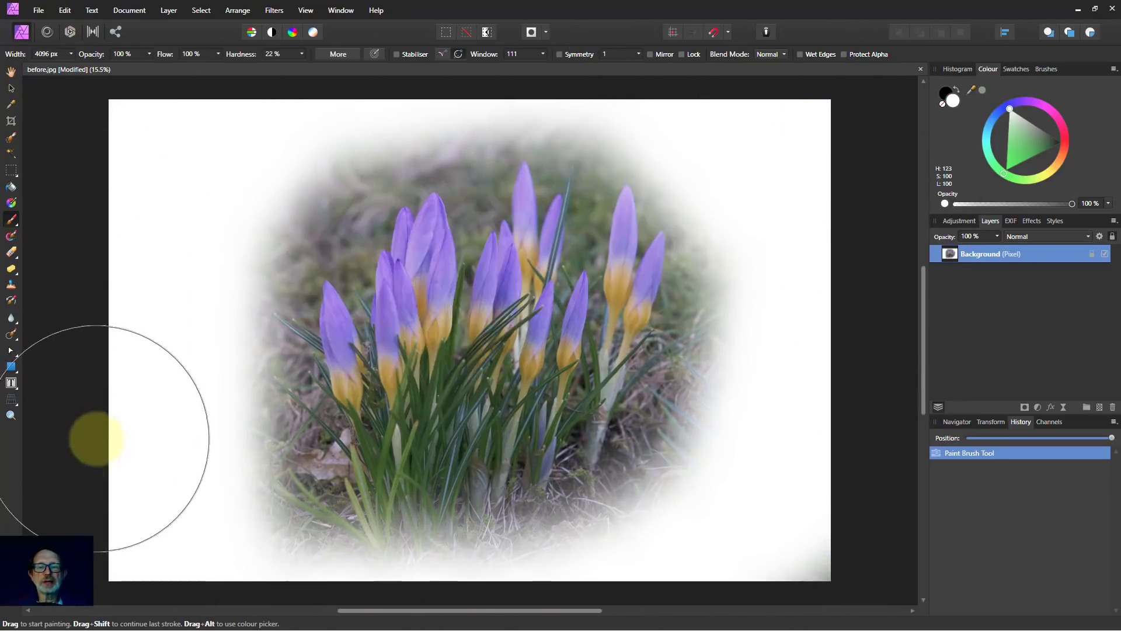
- Paint white along the top and bottom-left edges, undoing the dab over the flowers
{"action": "mouse_move", "coordinate": [806, 215]}
{"action": "left_mouse_down"}
{"action": "mouse_move", "coordinate": [676, 138]}
{"action": "mouse_move", "coordinate": [426, 138]}
{"action": "mouse_move", "coordinate": [222, 300]}
{"action": "left_mouse_up"}
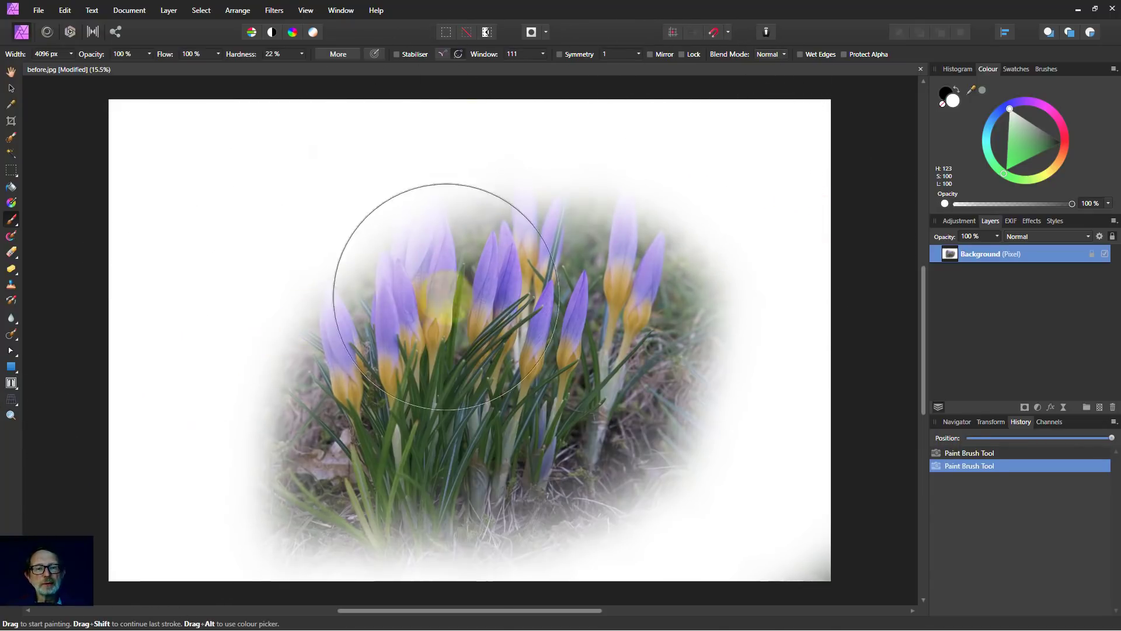
{"action": "mouse_move", "coordinate": [496, 287]}
{"action": "left_mouse_down"}
{"action": "mouse_move", "coordinate": [562, 592]}
{"action": "mouse_move", "coordinate": [523, 413]}
{"action": "mouse_move", "coordinate": [537, 262]}
{"action": "mouse_move", "coordinate": [525, 200]}
{"action": "mouse_move", "coordinate": [601, 182]}
{"action": "left_mouse_up"}
{"action": "key", "text": "ctrl+z"}
{"action": "key", "text": "ctrl+z"}
{"action": "left_click", "coordinate": [200, 584]}
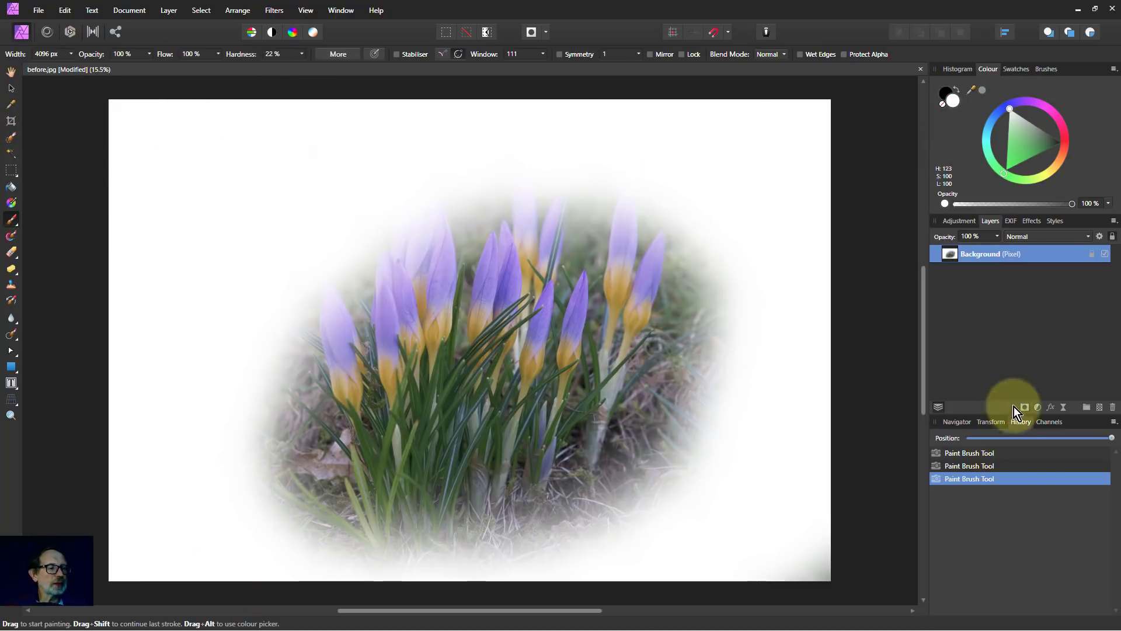
- Undo back to the original unpainted photo and turn on Snap to edges for selecting the flowers
{"action": "key", "text": "ctrl+z"}
{"action": "key", "text": "ctrl+z"}
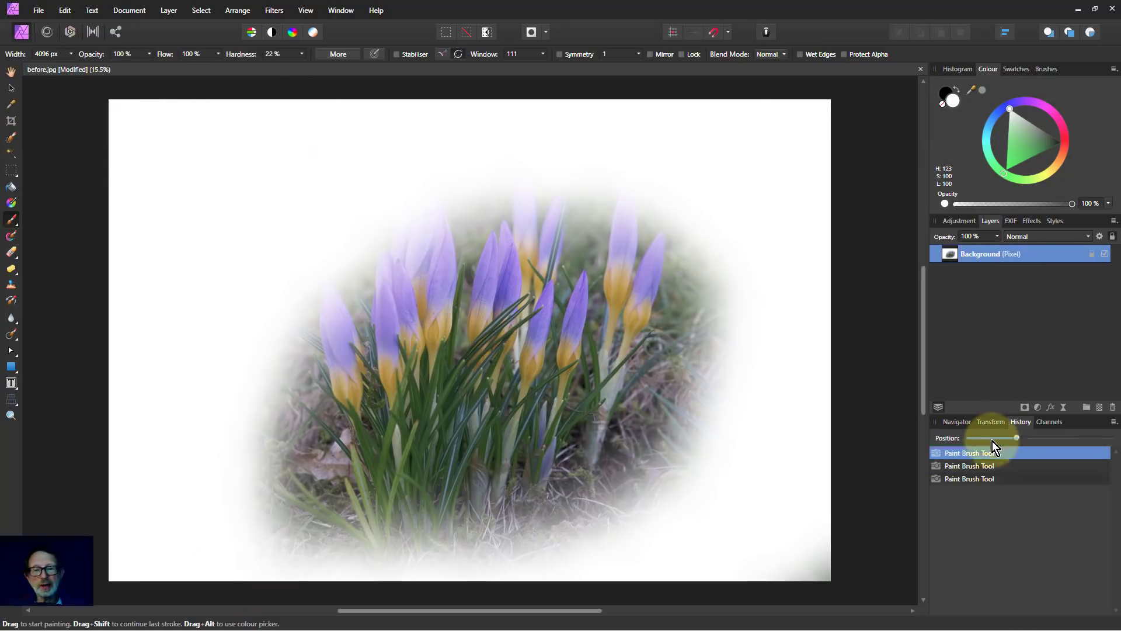
{"action": "key", "text": "ctrl+z"}
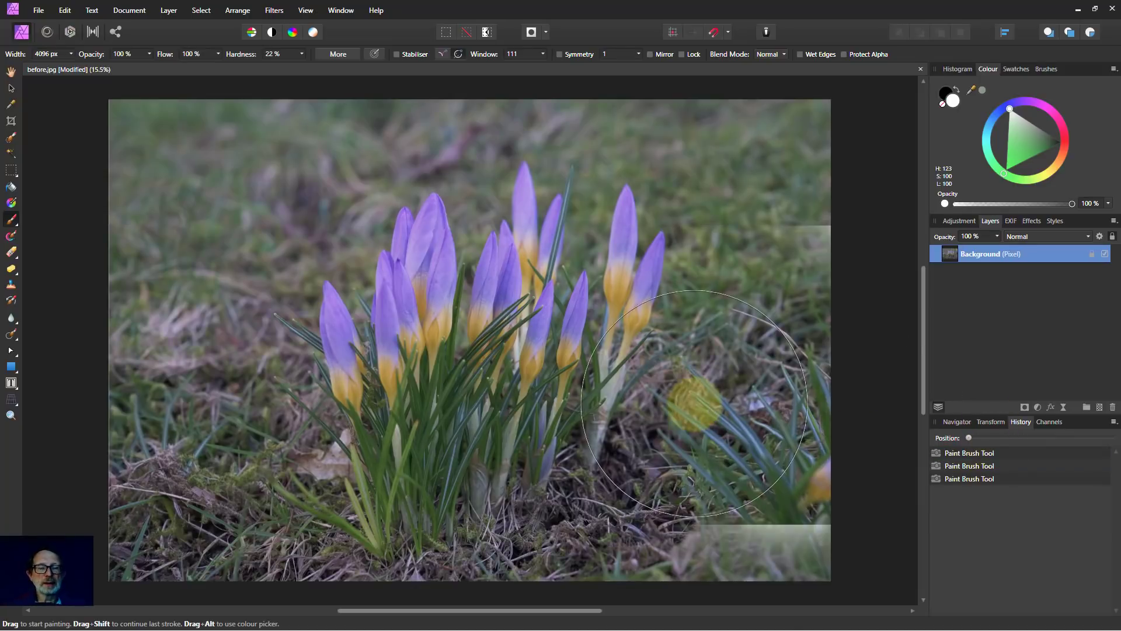
{"action": "left_click_drag", "start_coordinate": [693, 400], "coordinate": [726, 401]}
{"action": "key", "text": "ctrl+z"}
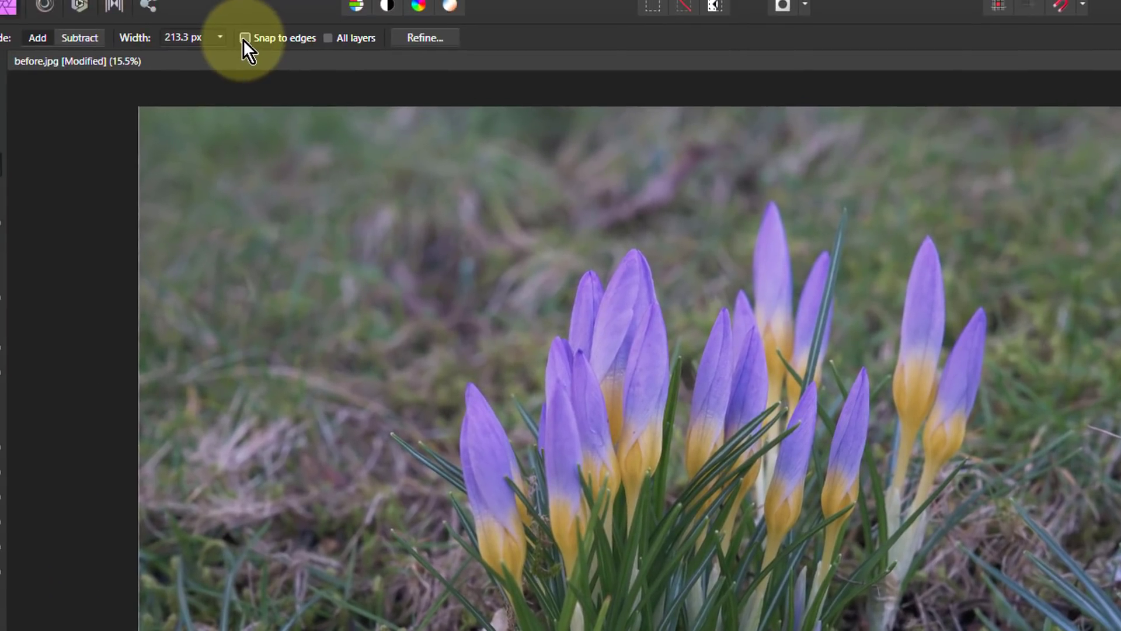
{"action": "left_click", "coordinate": [245, 39]}
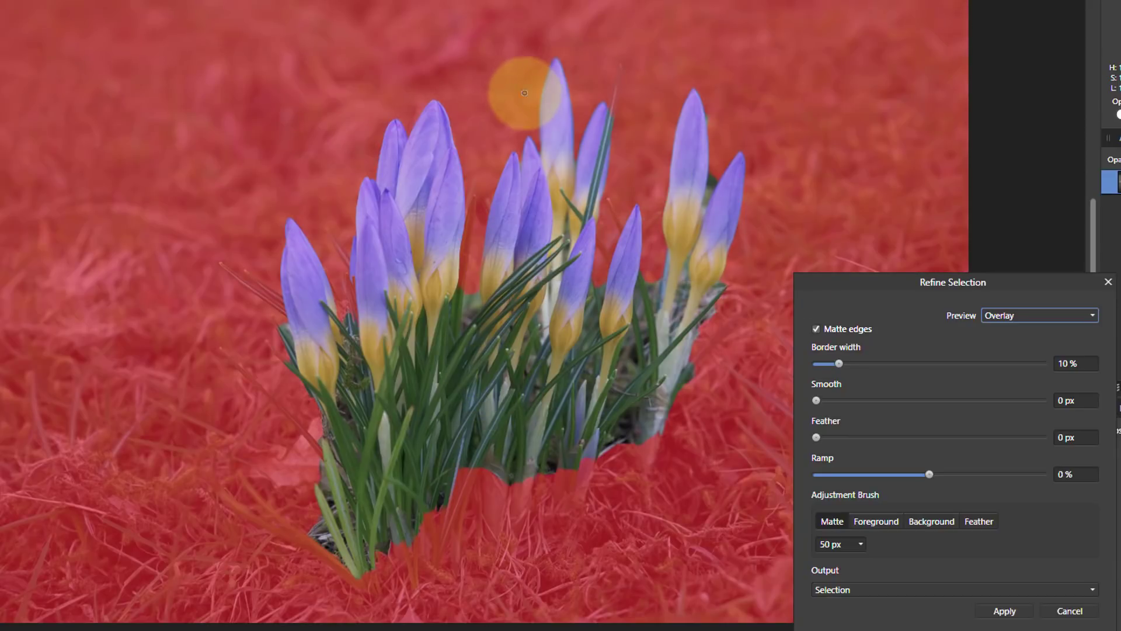
- Refine the grass stem's edges from its tip using the Matte adjustment brush
{"action": "scroll", "coordinate": [628, 88], "scroll_direction": "up", "scroll_amount": 2}
{"action": "scroll", "coordinate": [622, 82], "scroll_direction": "up", "scroll_amount": 2}
{"action": "scroll", "coordinate": [620, 84], "scroll_direction": "up", "scroll_amount": 2}
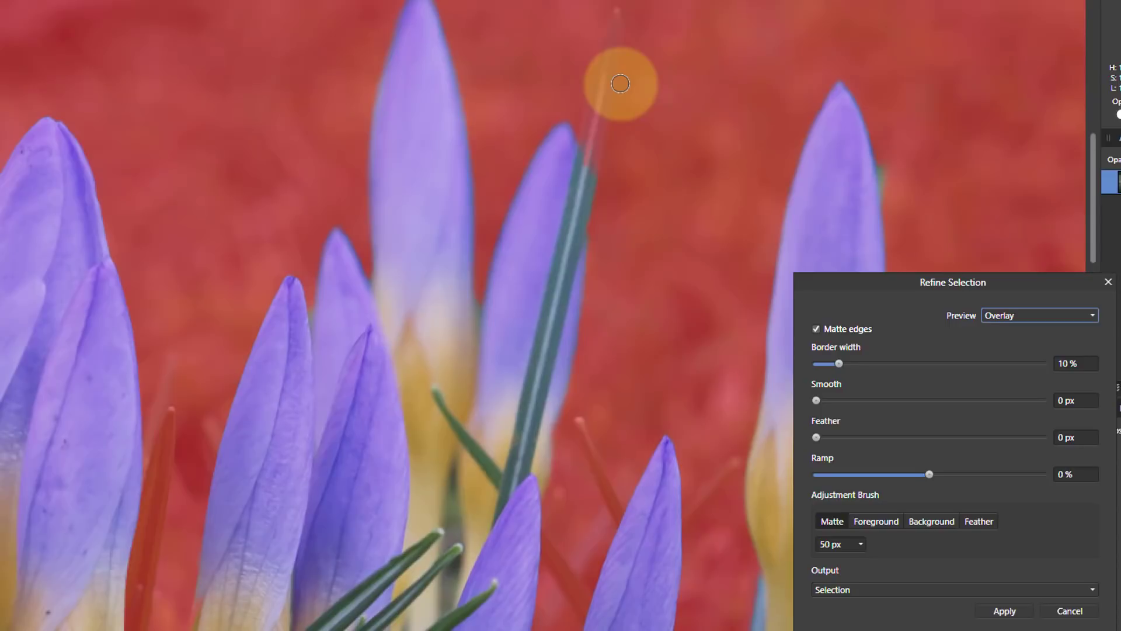
{"action": "scroll", "coordinate": [620, 83], "scroll_direction": "up", "scroll_amount": 1}
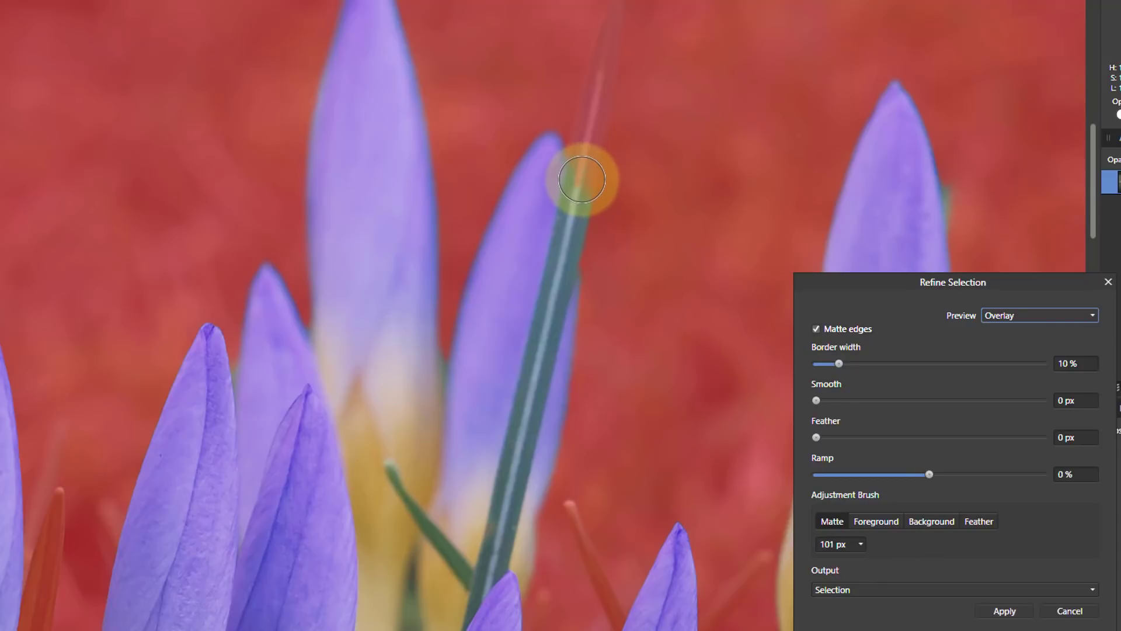
{"action": "mouse_move", "coordinate": [583, 179]}
{"action": "left_mouse_down"}
{"action": "mouse_move", "coordinate": [606, 24]}
{"action": "mouse_move", "coordinate": [608, 75]}
{"action": "left_mouse_up"}
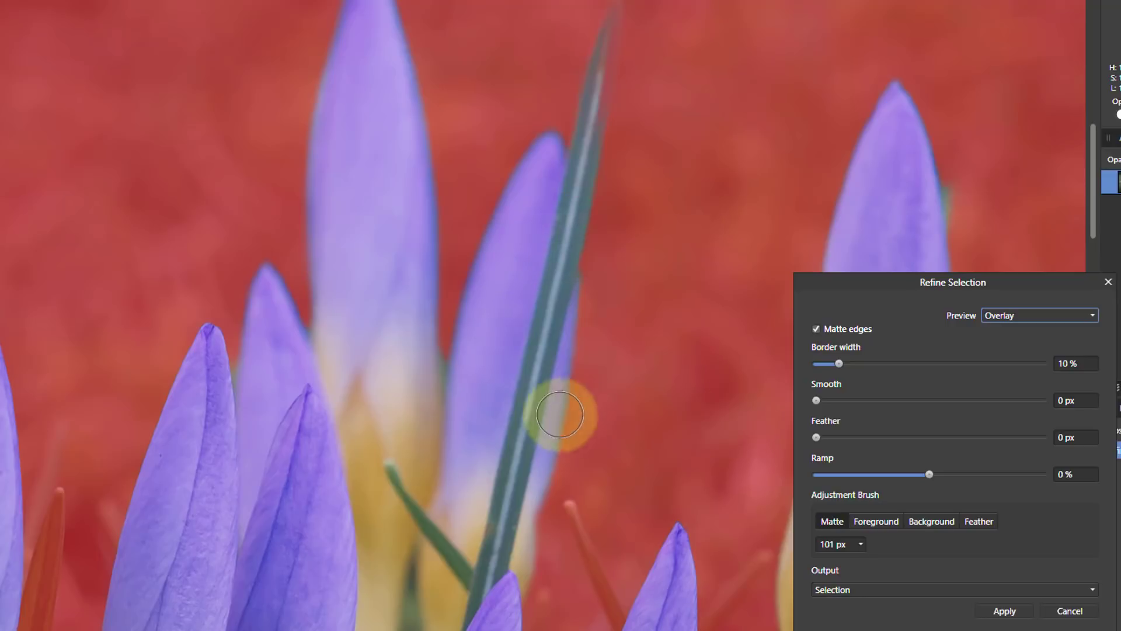
{"action": "left_click_drag", "start_coordinate": [611, 8], "coordinate": [589, 170]}
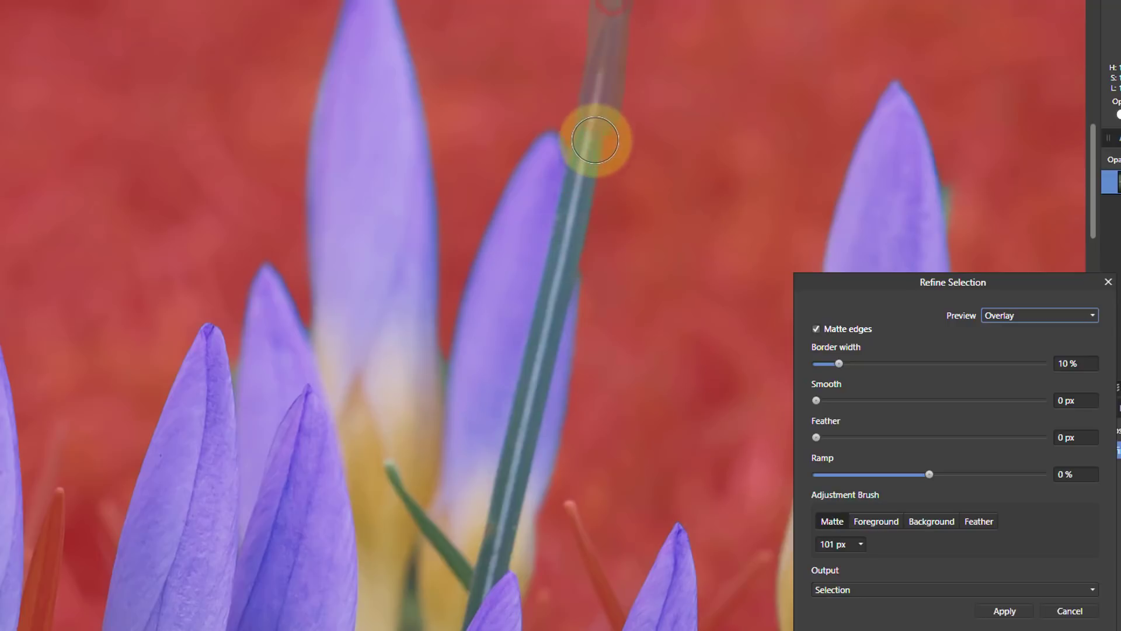
{"action": "left_click", "coordinate": [838, 528]}
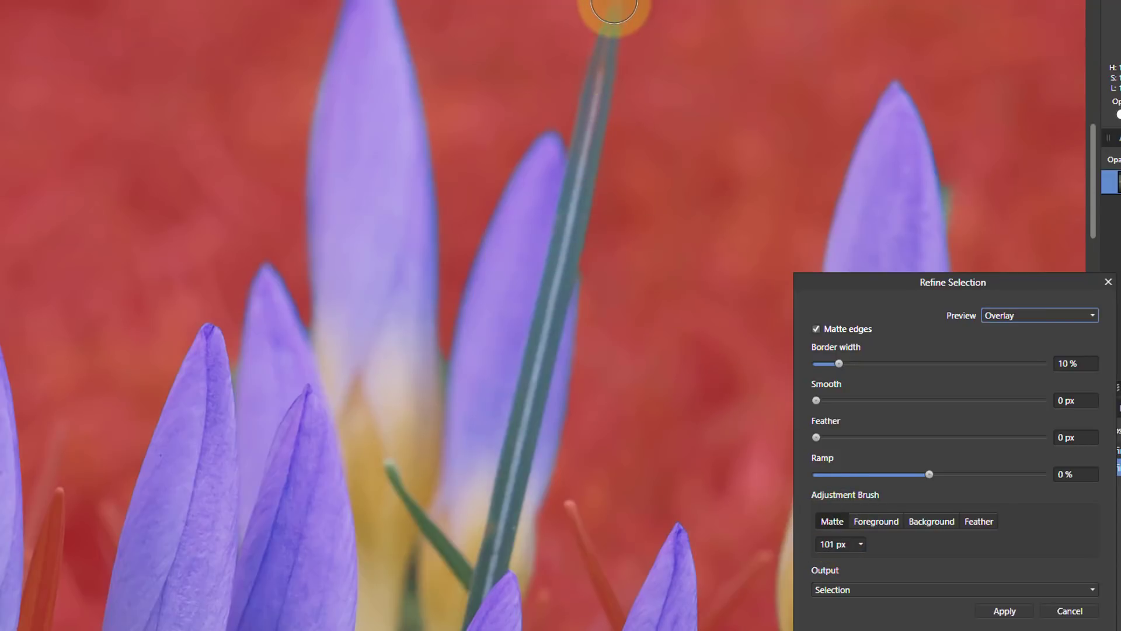
{"action": "left_click_drag", "start_coordinate": [614, 8], "coordinate": [599, 146]}
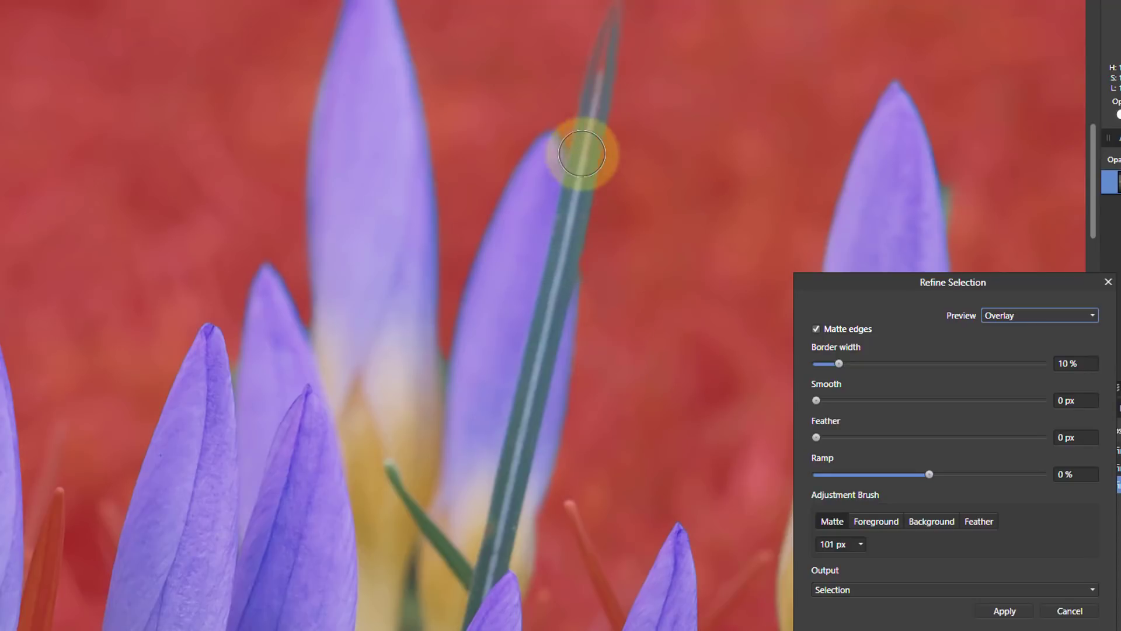
- Add the full stem to the selection with the Foreground brush
{"action": "left_click", "coordinate": [869, 515]}
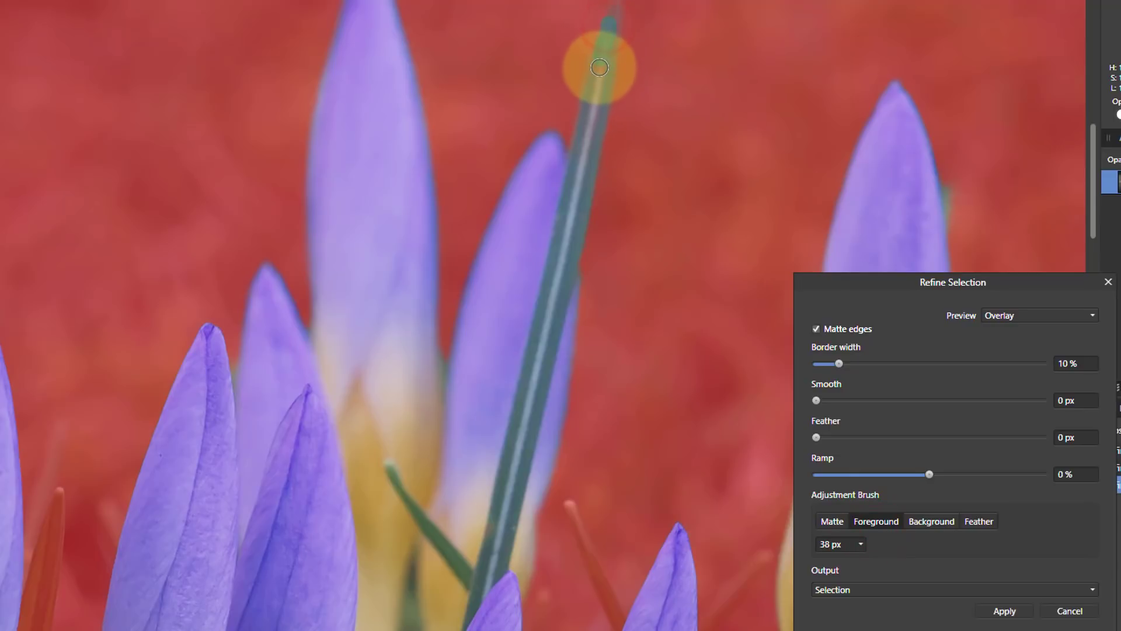
{"action": "left_click_drag", "start_coordinate": [599, 70], "coordinate": [605, 257]}
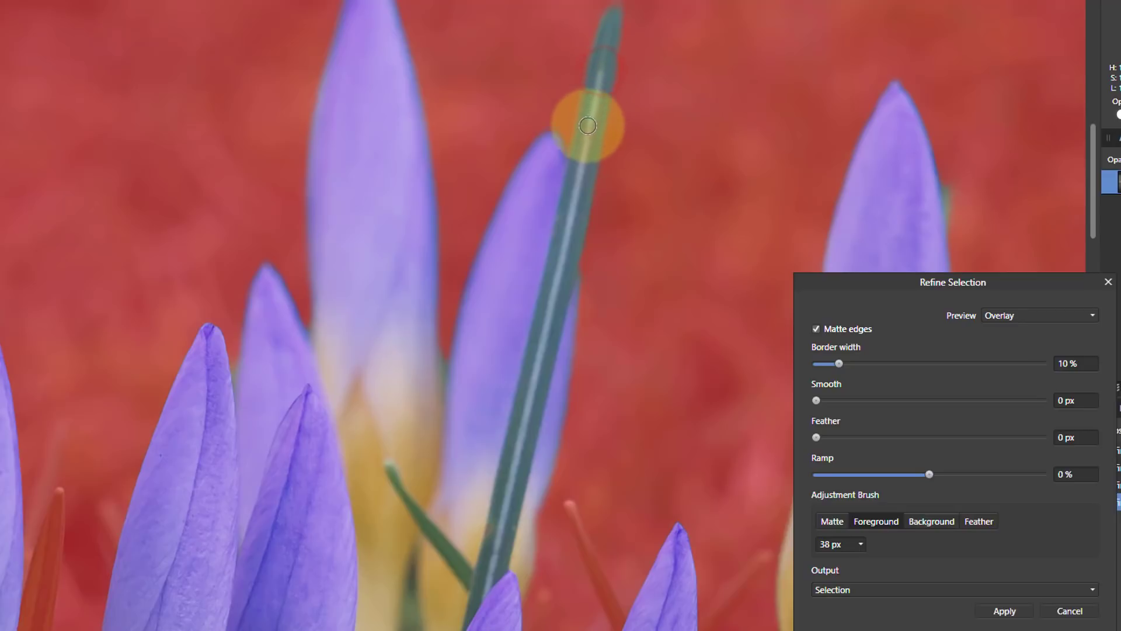
{"action": "left_click_drag", "start_coordinate": [568, 227], "coordinate": [533, 417]}
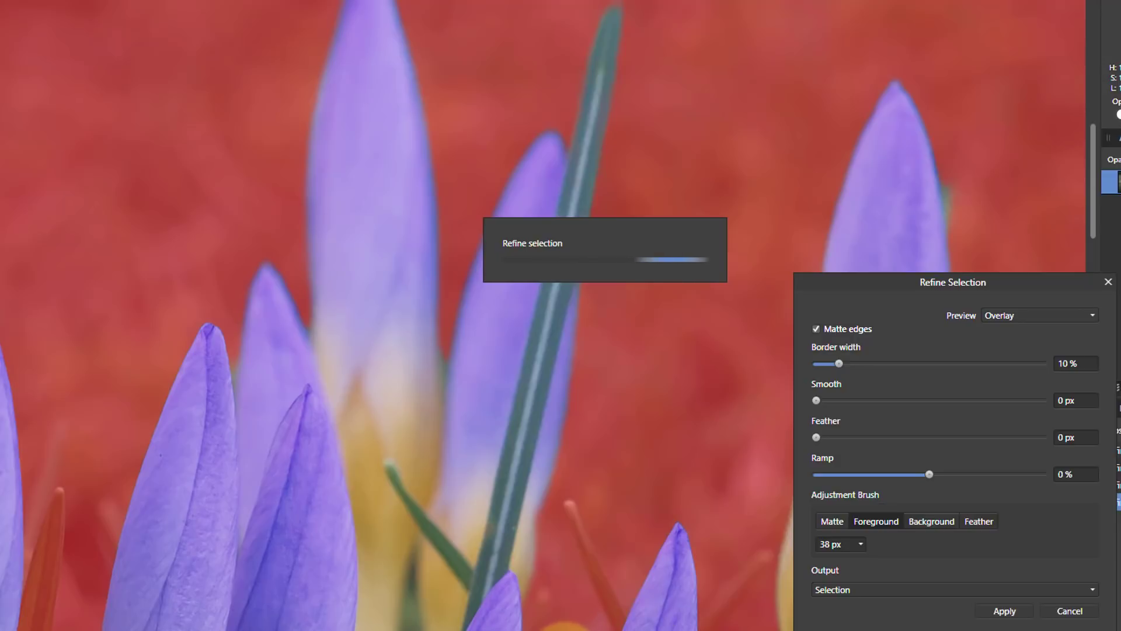
{"action": "scroll", "coordinate": [643, 292], "scroll_direction": "up", "scroll_amount": 3}
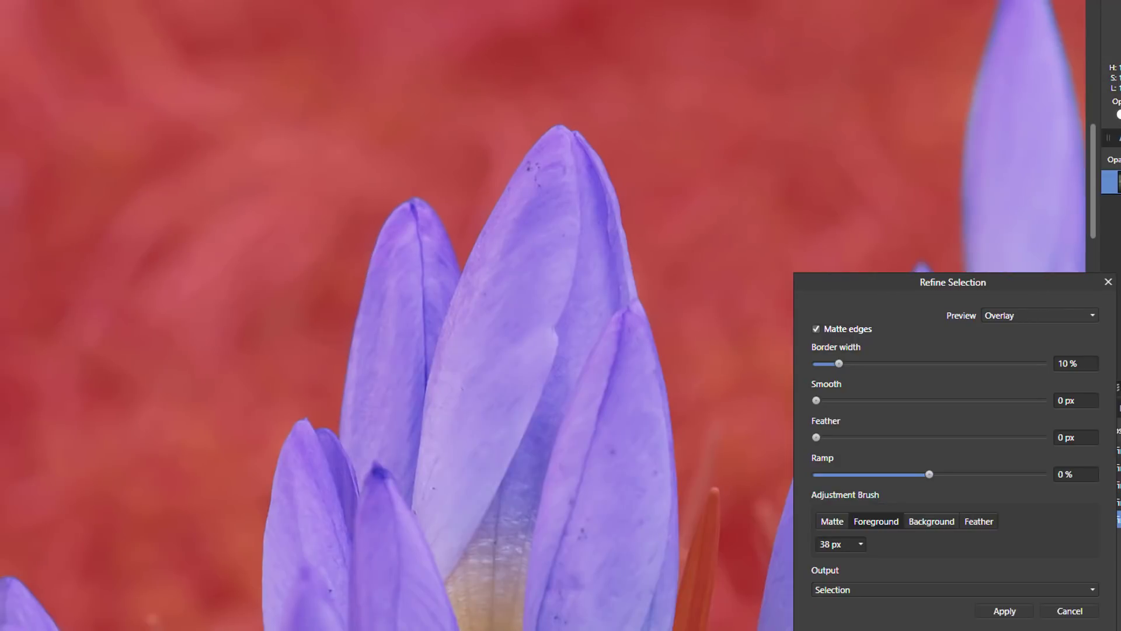
{"action": "scroll", "coordinate": [282, 601], "scroll_direction": "down", "scroll_amount": 3}
{"action": "scroll", "coordinate": [351, 520], "scroll_direction": "down", "scroll_amount": 3}
{"action": "scroll", "coordinate": [362, 438], "scroll_direction": "down", "scroll_amount": 3}
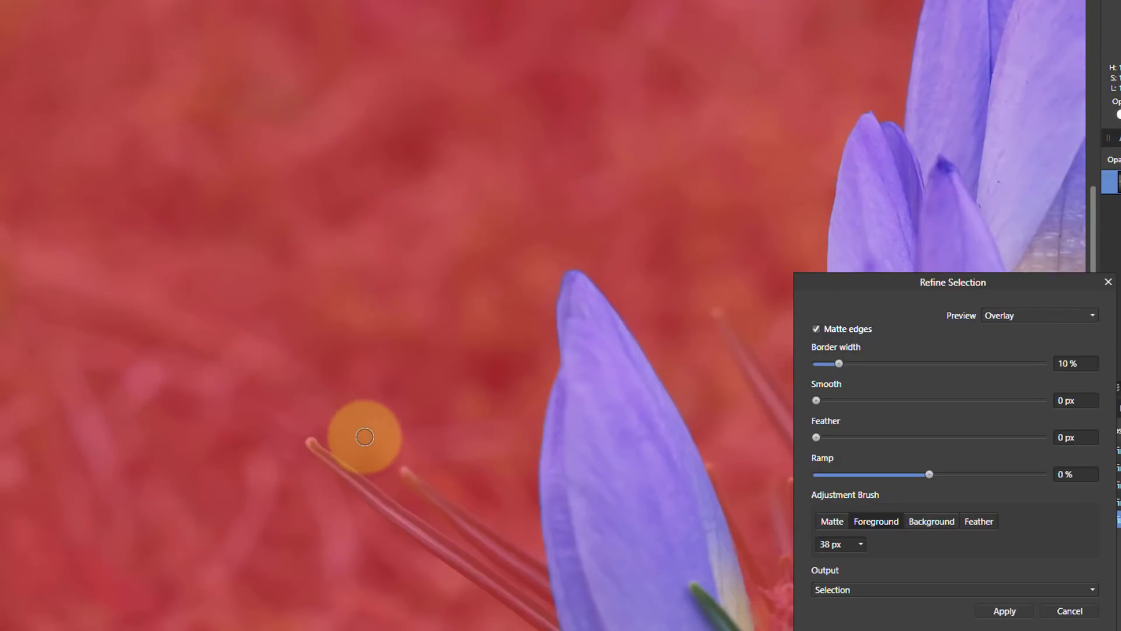
{"action": "scroll", "coordinate": [386, 430], "scroll_direction": "down", "scroll_amount": 3}
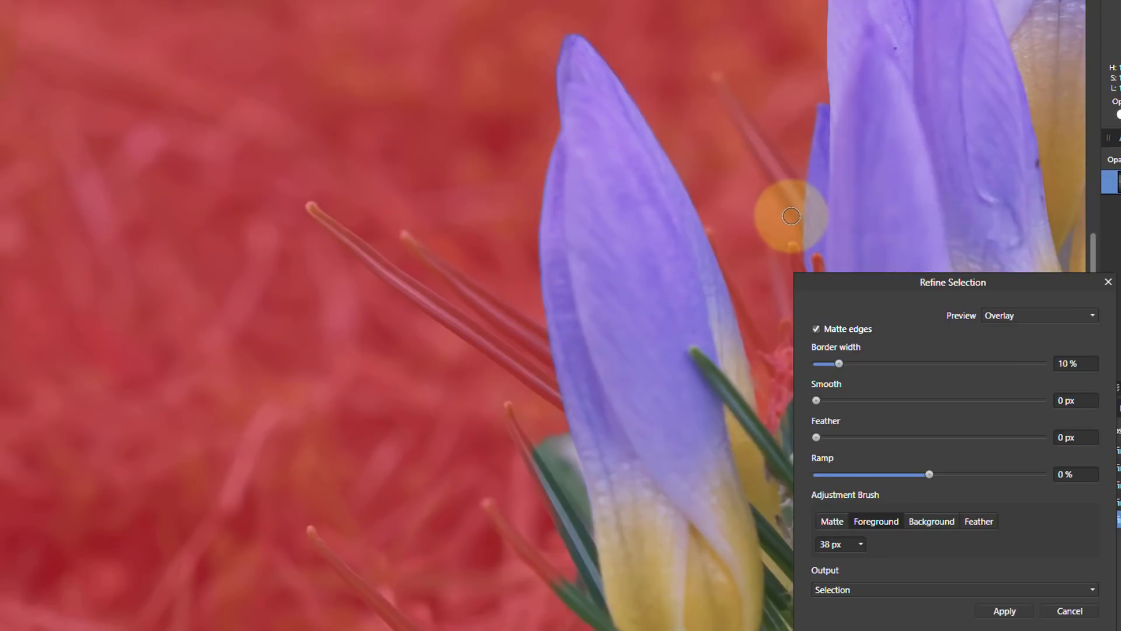
- Paint the stems beside the buds into the foreground, adjusting brush size as needed
{"action": "key", "text": "]"}
{"action": "left_click_drag", "start_coordinate": [801, 216], "coordinate": [716, 82]}
{"action": "key", "text": "]"}
{"action": "left_click_drag", "start_coordinate": [756, 129], "coordinate": [784, 180]}
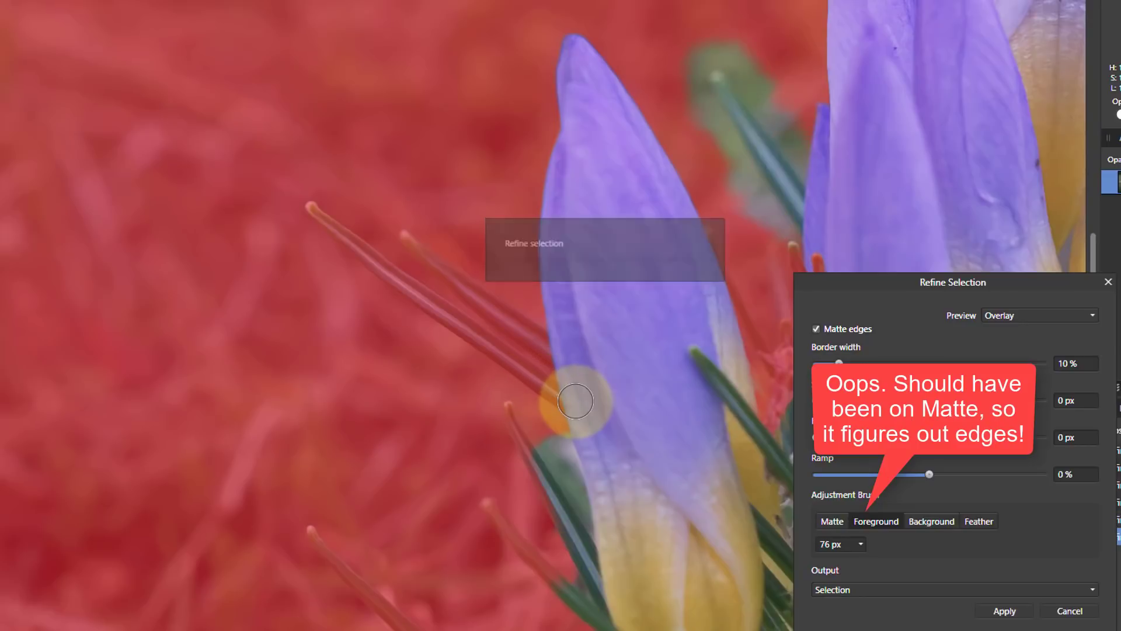
{"action": "mouse_move", "coordinate": [554, 393]}
{"action": "left_mouse_down"}
{"action": "mouse_move", "coordinate": [534, 390]}
{"action": "mouse_move", "coordinate": [312, 207]}
{"action": "left_mouse_up"}
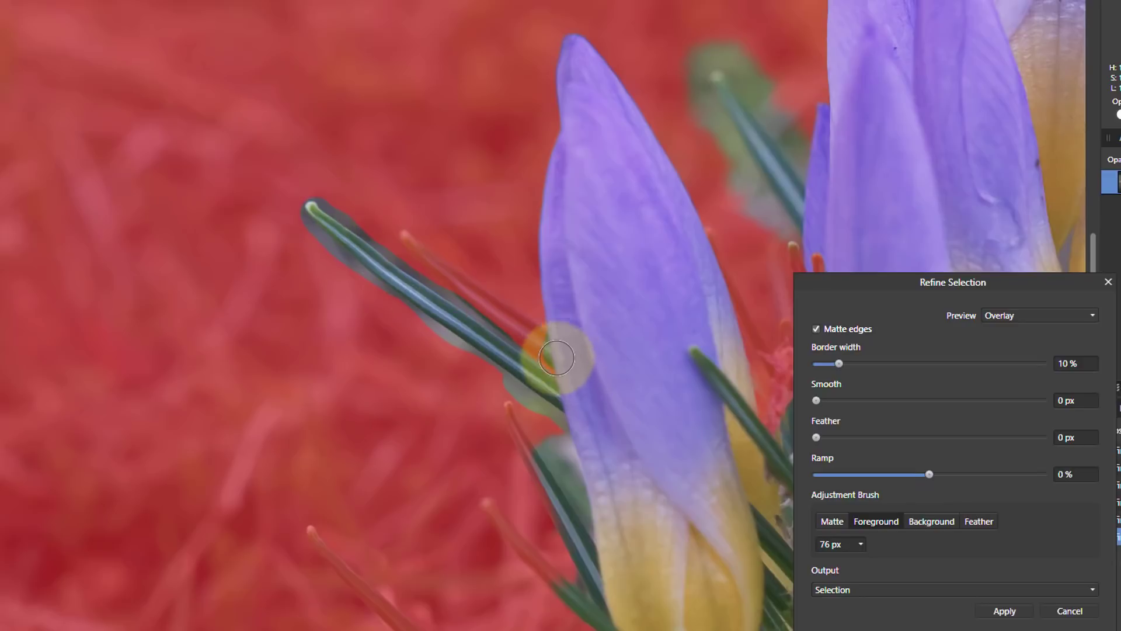
{"action": "mouse_move", "coordinate": [556, 355]}
{"action": "left_mouse_down"}
{"action": "mouse_move", "coordinate": [423, 258]}
{"action": "mouse_move", "coordinate": [463, 313]}
{"action": "left_mouse_up"}
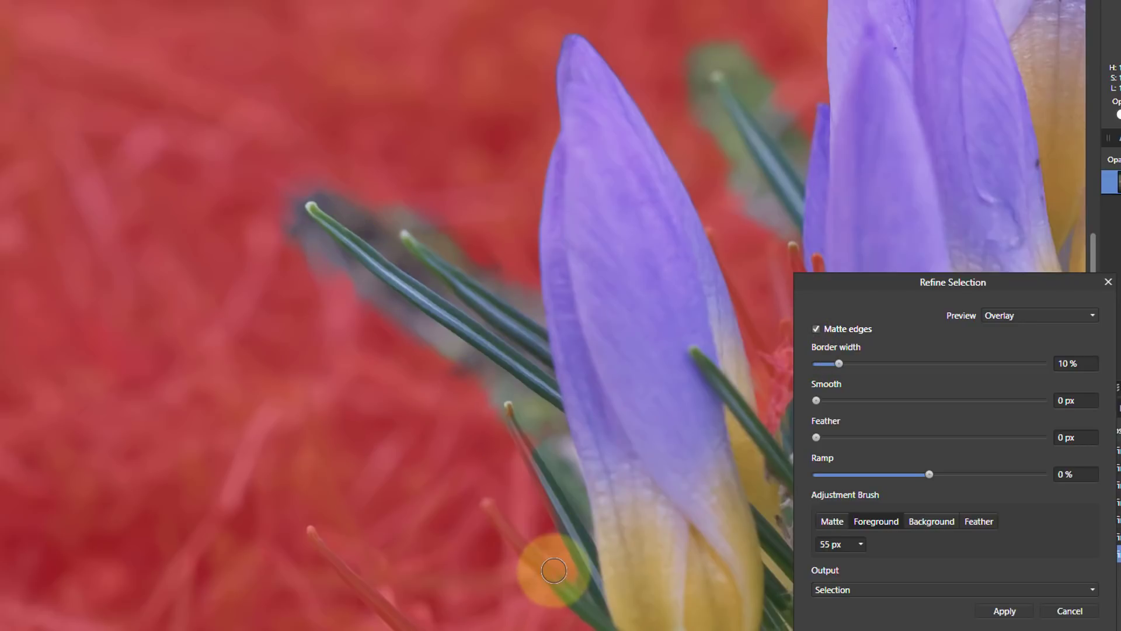
{"action": "key", "text": "bracketleft"}
{"action": "key", "text": "bracketleft"}
{"action": "key", "text": "bracketleft"}
{"action": "mouse_move", "coordinate": [556, 583]}
{"action": "left_mouse_down"}
{"action": "mouse_move", "coordinate": [489, 500]}
{"action": "mouse_move", "coordinate": [387, 613]}
{"action": "left_mouse_up"}
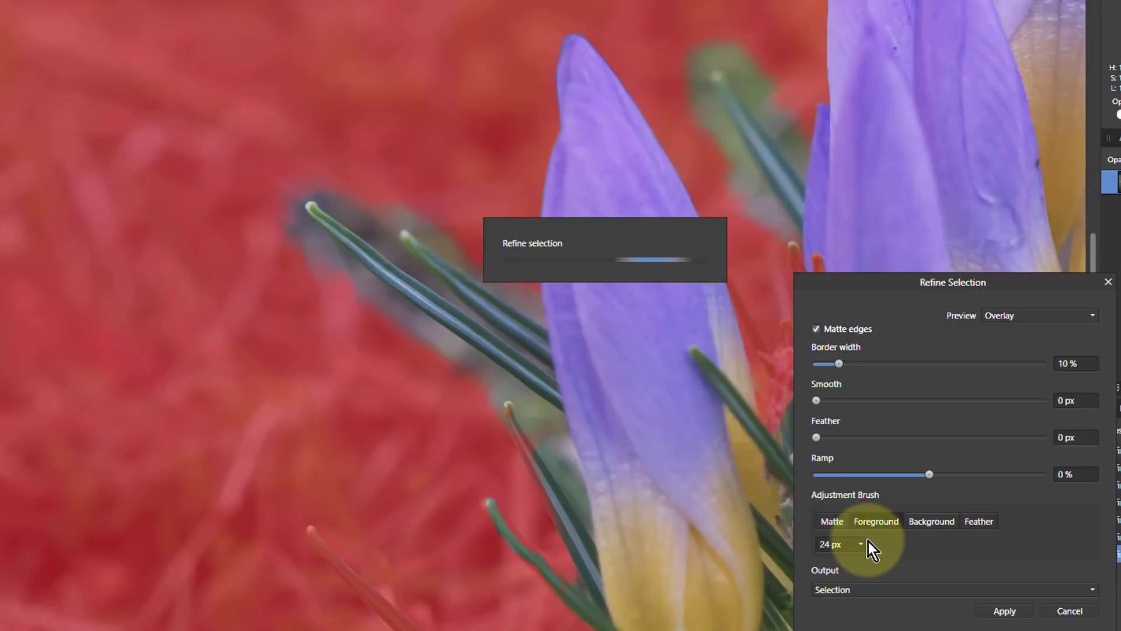
- Mark the grey stem halo as background, then restore the right bud's petal edge
{"action": "left_click", "coordinate": [933, 520]}
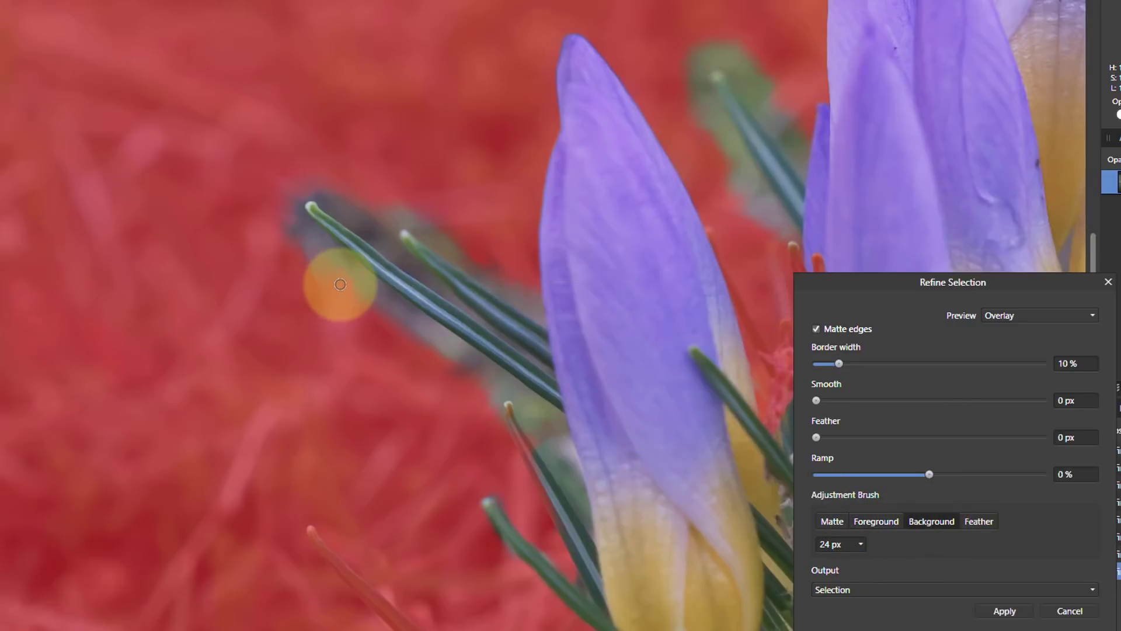
{"action": "key", "text": "bracketright"}
{"action": "key", "text": "bracketright"}
{"action": "key", "text": "bracketright"}
{"action": "key", "text": "bracketright"}
{"action": "key", "text": "bracketright"}
{"action": "mouse_move", "coordinate": [283, 227]}
{"action": "left_mouse_down"}
{"action": "mouse_move", "coordinate": [482, 380]}
{"action": "mouse_move", "coordinate": [425, 328]}
{"action": "left_mouse_up"}
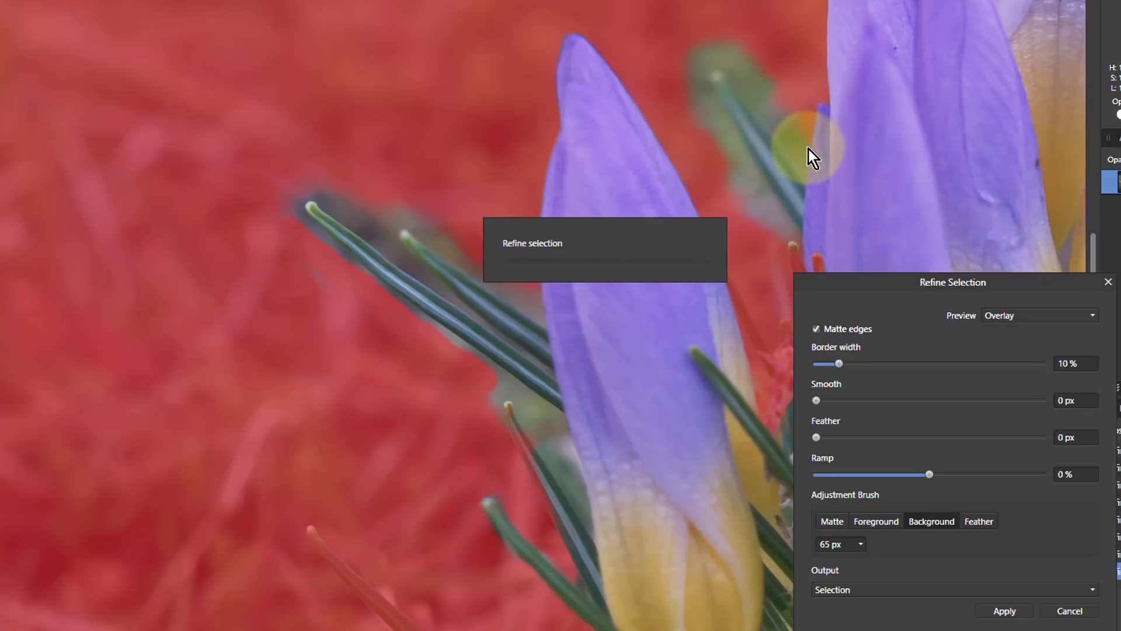
{"action": "mouse_move", "coordinate": [813, 169]}
{"action": "left_mouse_down"}
{"action": "mouse_move", "coordinate": [750, 78]}
{"action": "mouse_move", "coordinate": [765, 220]}
{"action": "left_mouse_up"}
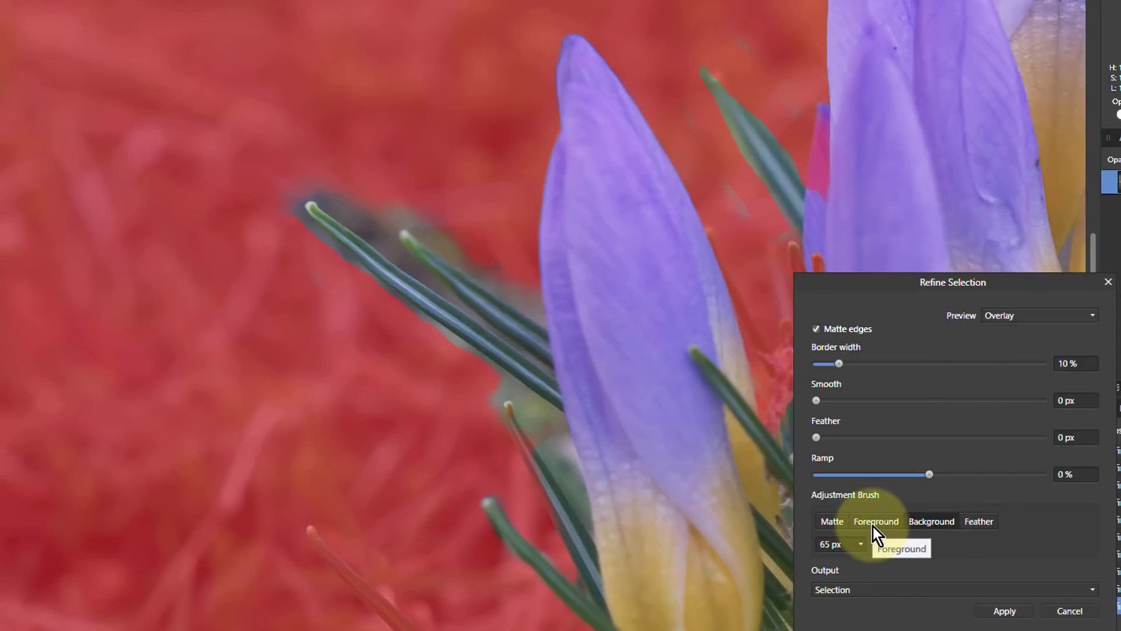
{"action": "left_click", "coordinate": [779, 238]}
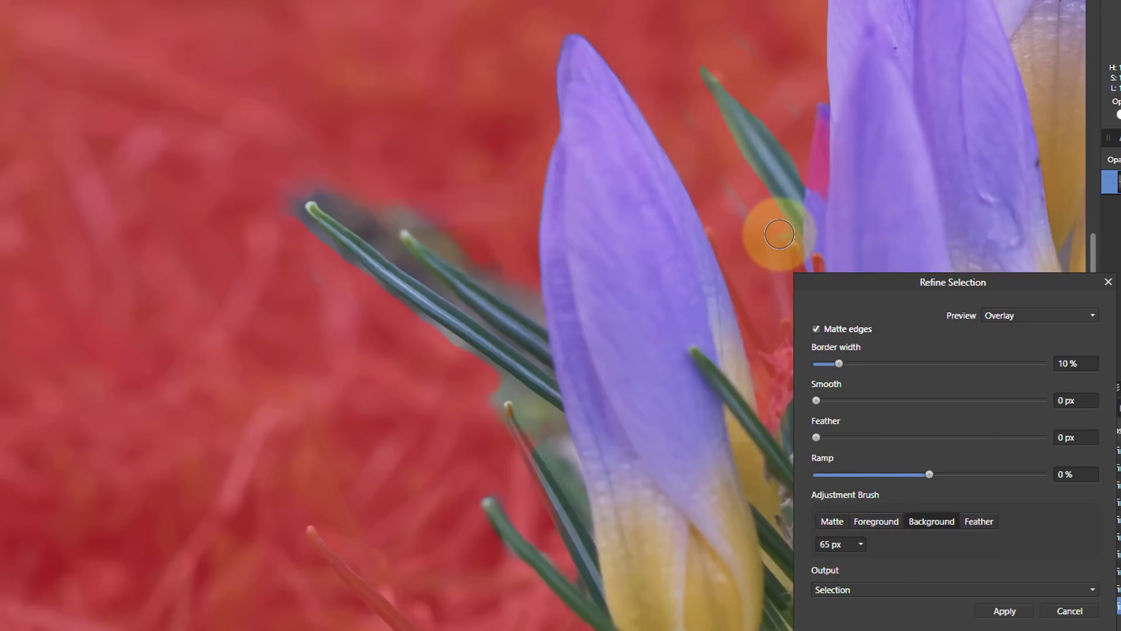
{"action": "left_click", "coordinate": [870, 522]}
{"action": "mouse_move", "coordinate": [821, 193]}
{"action": "left_mouse_down"}
{"action": "mouse_move", "coordinate": [831, 139]}
{"action": "mouse_move", "coordinate": [827, 227]}
{"action": "left_mouse_up"}
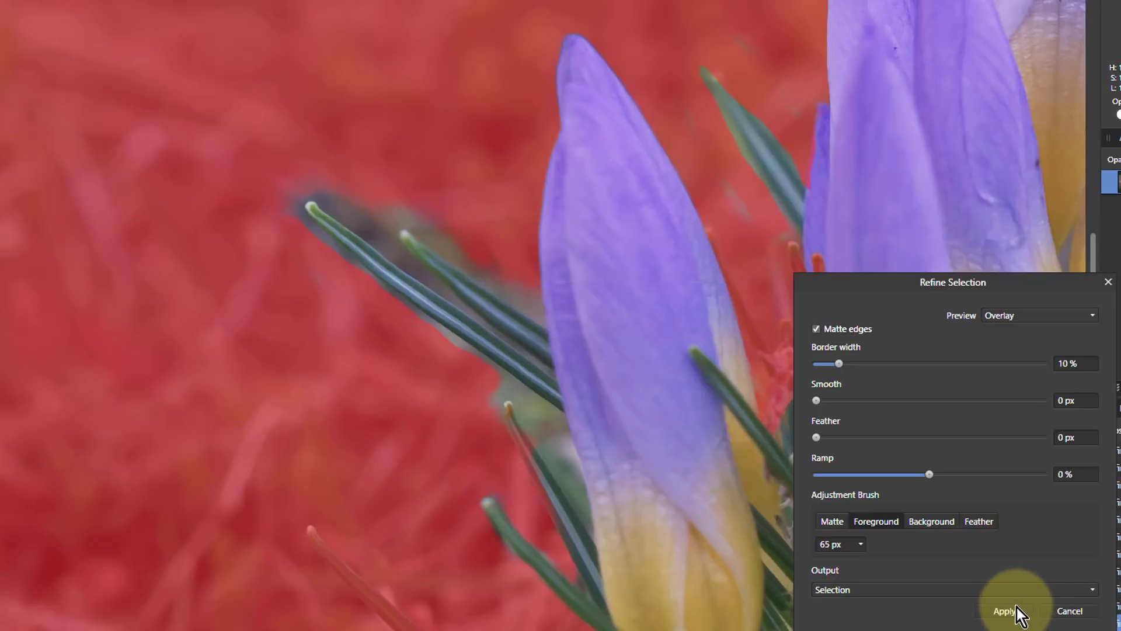
- Apply the refined selection and view it as a Quick Mask with the Paint Brush
{"action": "left_click", "coordinate": [1004, 611]}
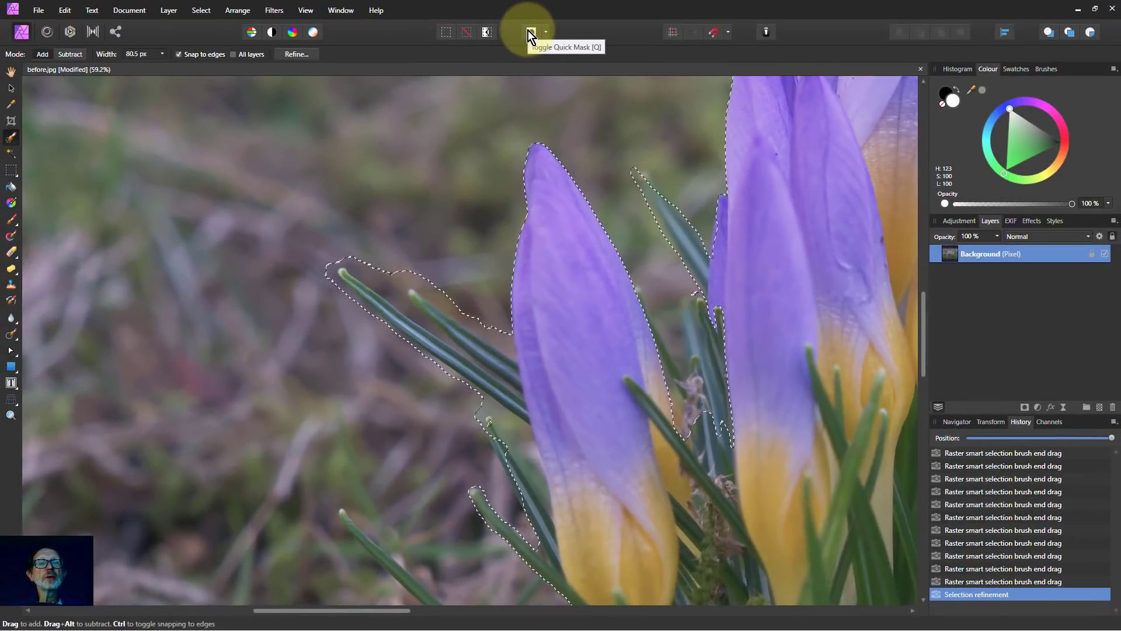
{"action": "left_click", "coordinate": [530, 32]}
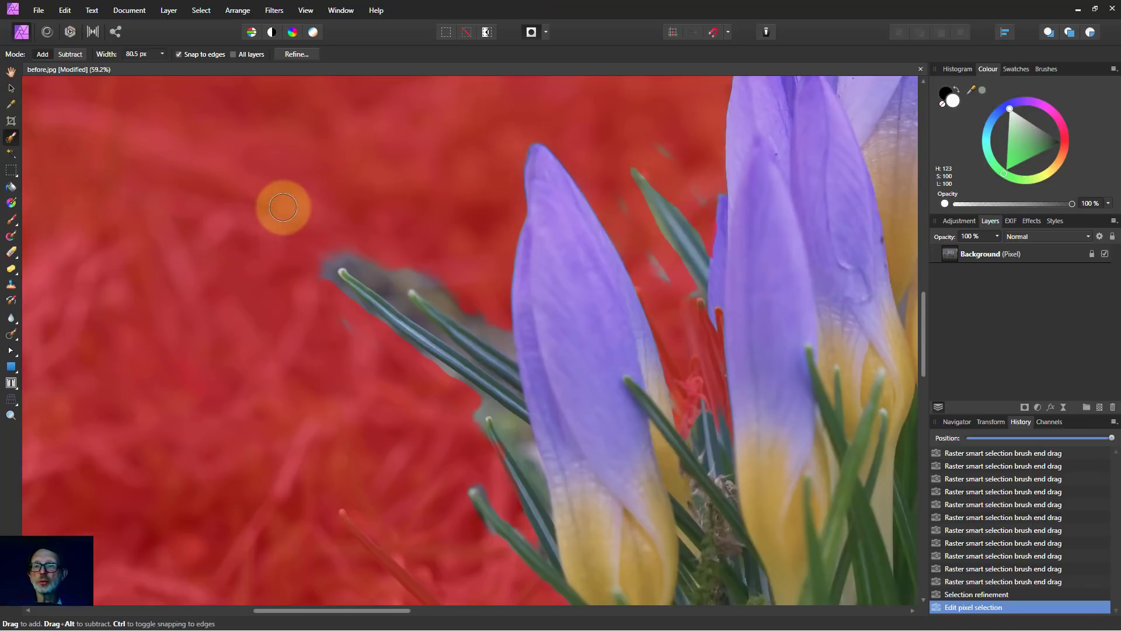
{"action": "left_click", "coordinate": [12, 221]}
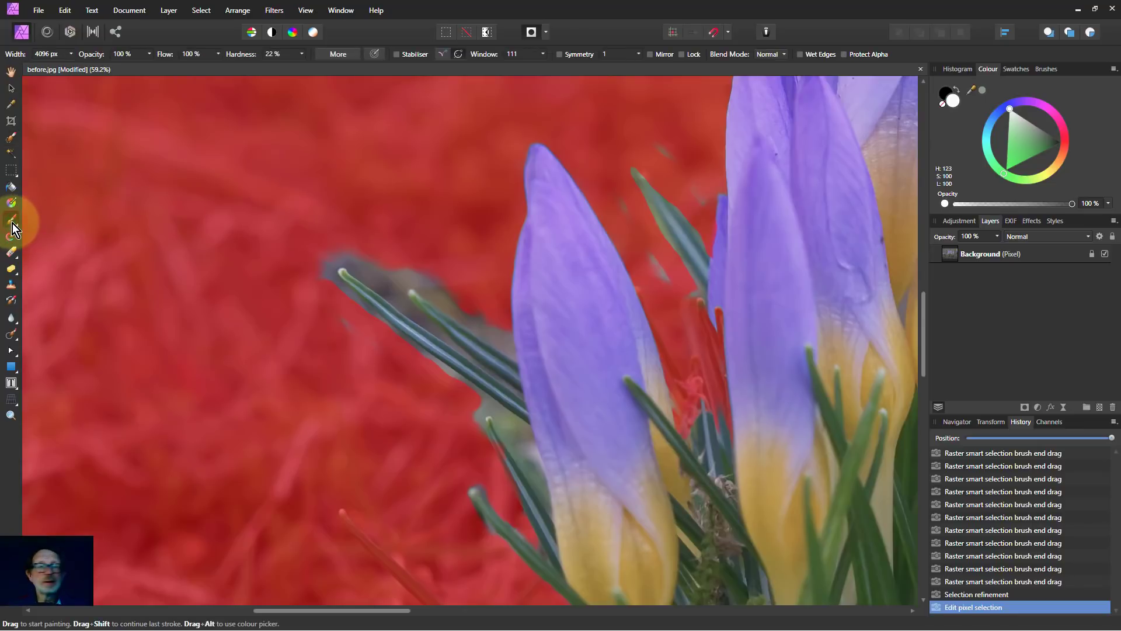
{"action": "left_click_drag", "start_coordinate": [201, 238], "coordinate": [407, 292]}
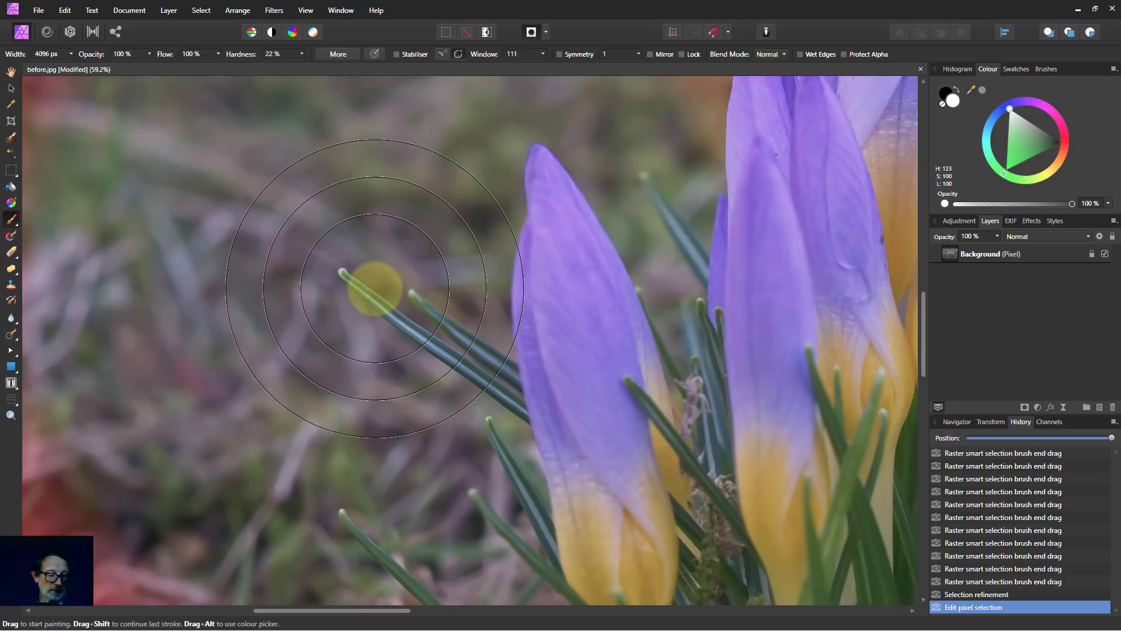
- With a smaller, harder black brush, mask out the grey halo along the stem
{"action": "key", "text": "bracketleft"}
{"action": "key", "text": "bracketleft"}
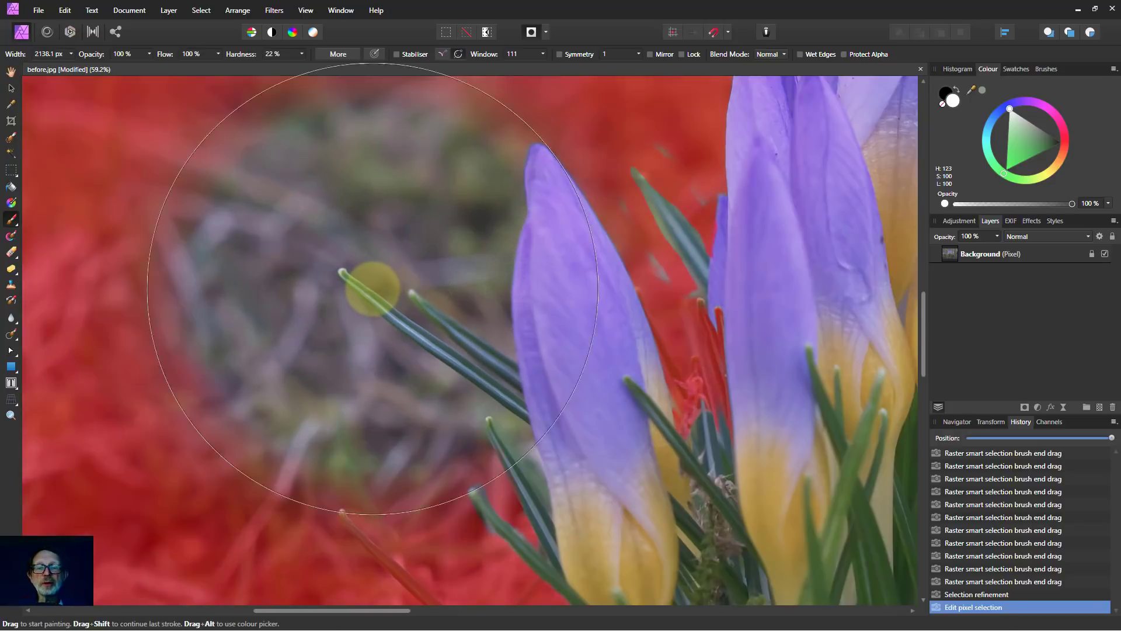
{"action": "key", "text": "bracketleft"}
{"action": "key", "text": "bracketleft"}
{"action": "key", "text": "bracketleft"}
{"action": "key", "text": "bracketleft"}
{"action": "key", "text": "bracketleft"}
{"action": "key", "text": "bracketleft"}
{"action": "key", "text": "bracketleft"}
{"action": "key", "text": "bracketleft"}
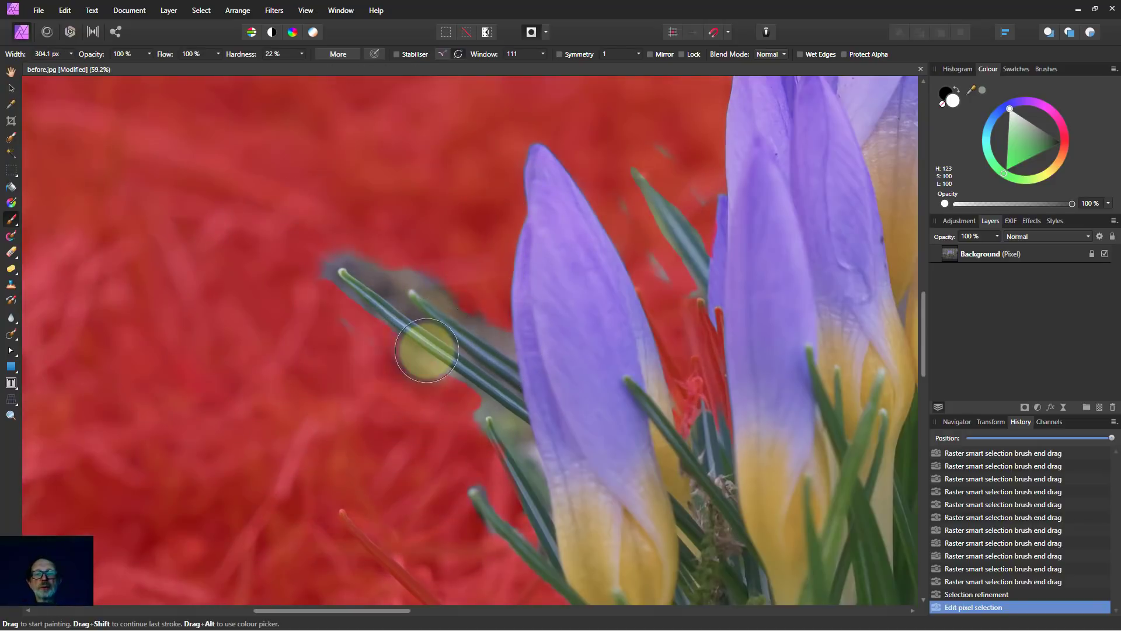
{"action": "key", "text": "bracketleft"}
{"action": "key", "text": "bracketleft"}
{"action": "key", "text": "bracketleft"}
{"action": "key", "text": "bracketleft"}
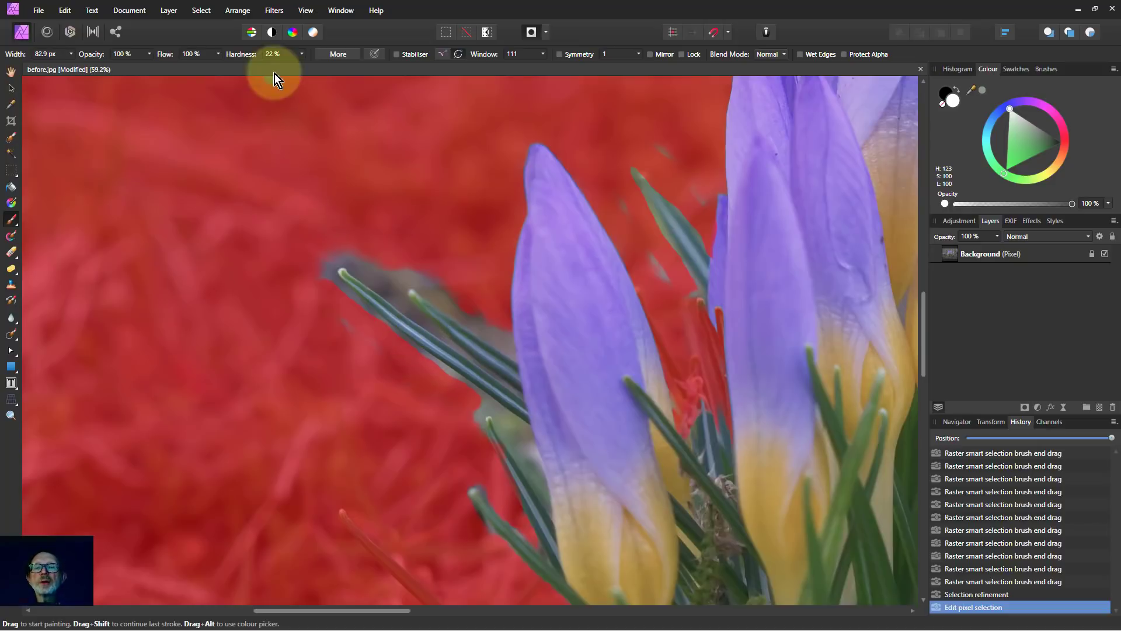
{"action": "left_click_drag", "start_coordinate": [300, 56], "coordinate": [341, 69]}
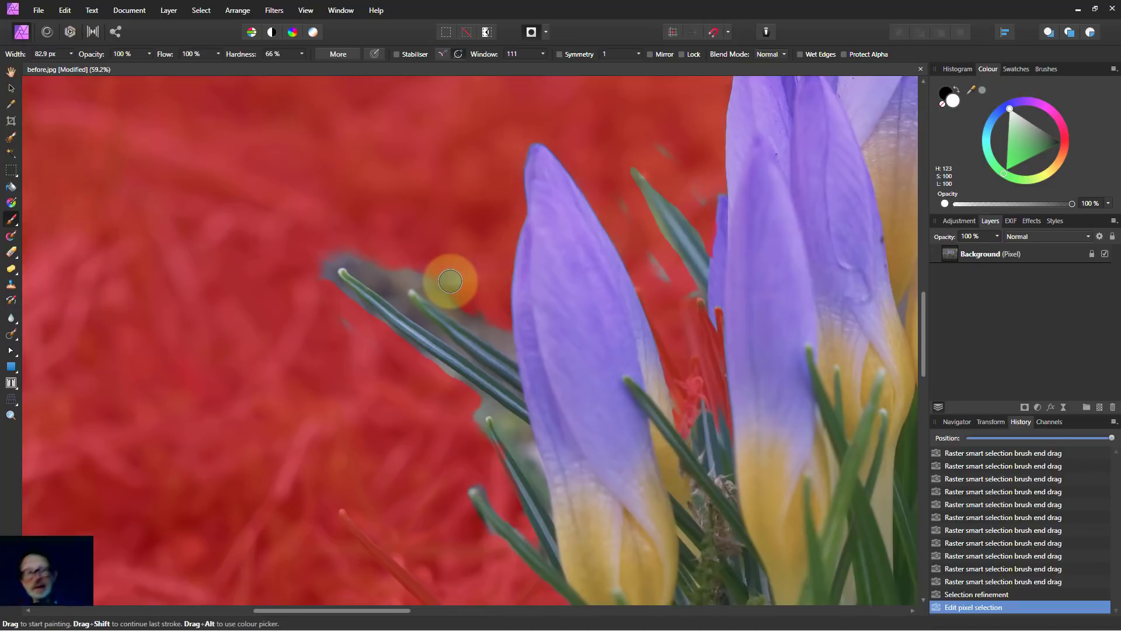
{"action": "key", "text": "x"}
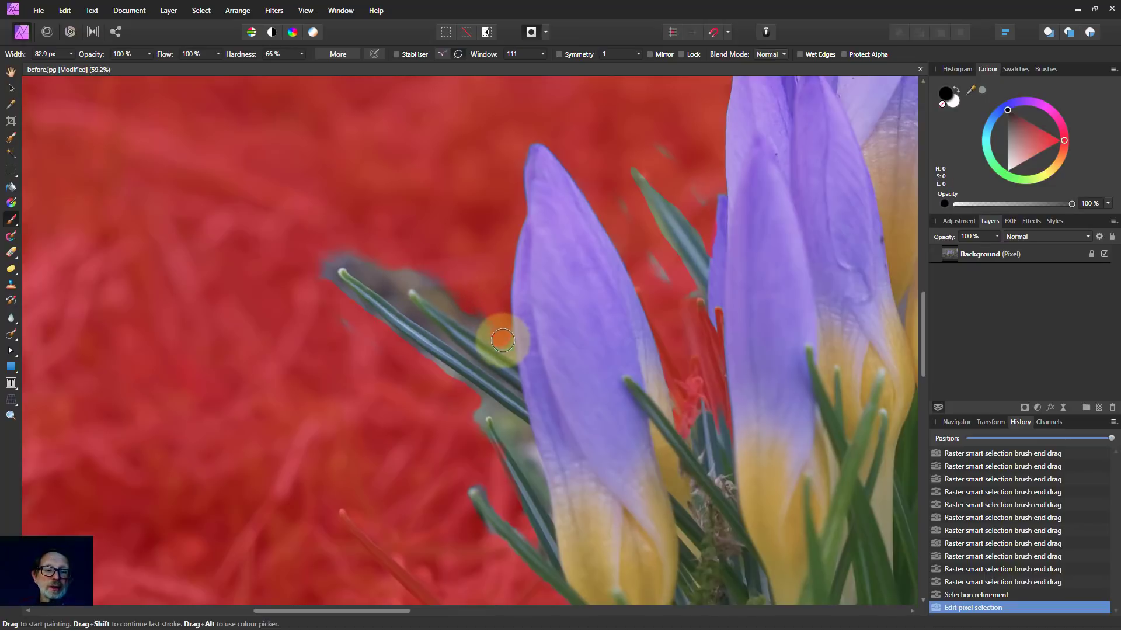
{"action": "mouse_move", "coordinate": [500, 339]}
{"action": "left_mouse_down"}
{"action": "mouse_move", "coordinate": [428, 282]}
{"action": "mouse_move", "coordinate": [354, 261]}
{"action": "mouse_move", "coordinate": [385, 345]}
{"action": "left_mouse_up"}
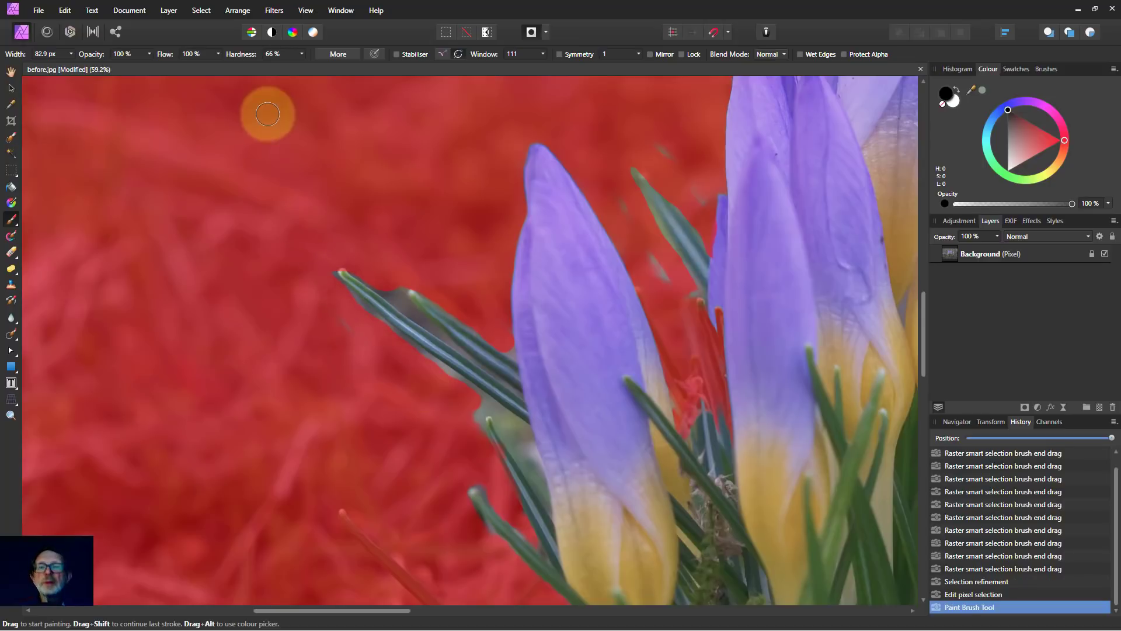
{"action": "left_click", "coordinate": [303, 58]}
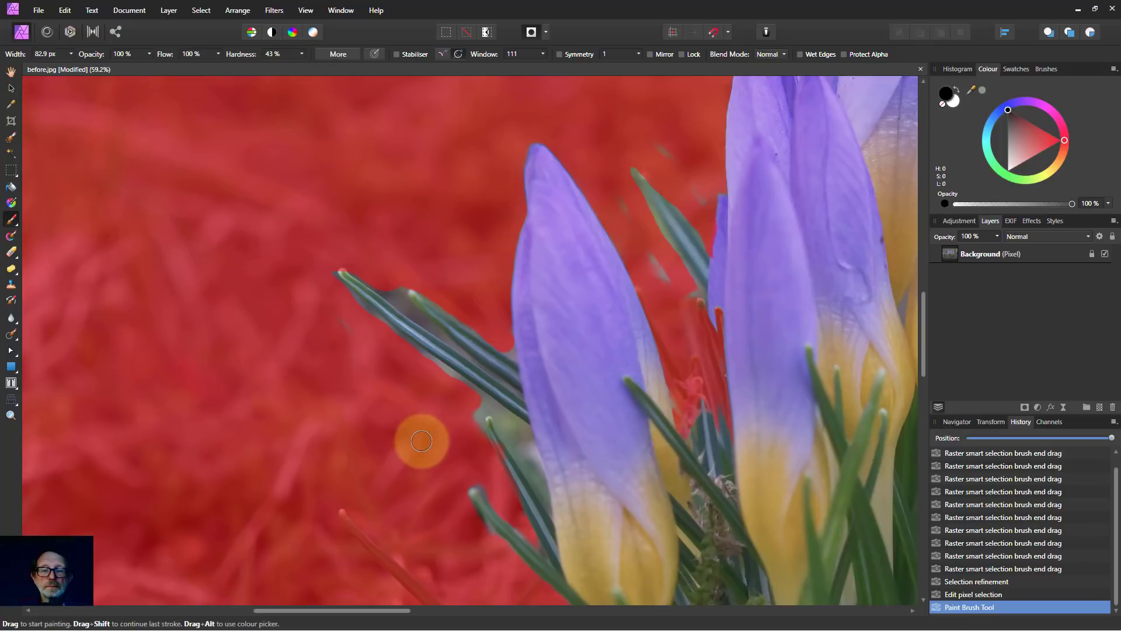
{"action": "mouse_move", "coordinate": [327, 282]}
{"action": "left_mouse_down"}
{"action": "mouse_move", "coordinate": [471, 400]}
{"action": "mouse_move", "coordinate": [389, 344]}
{"action": "mouse_move", "coordinate": [393, 287]}
{"action": "mouse_move", "coordinate": [393, 300]}
{"action": "left_mouse_up"}
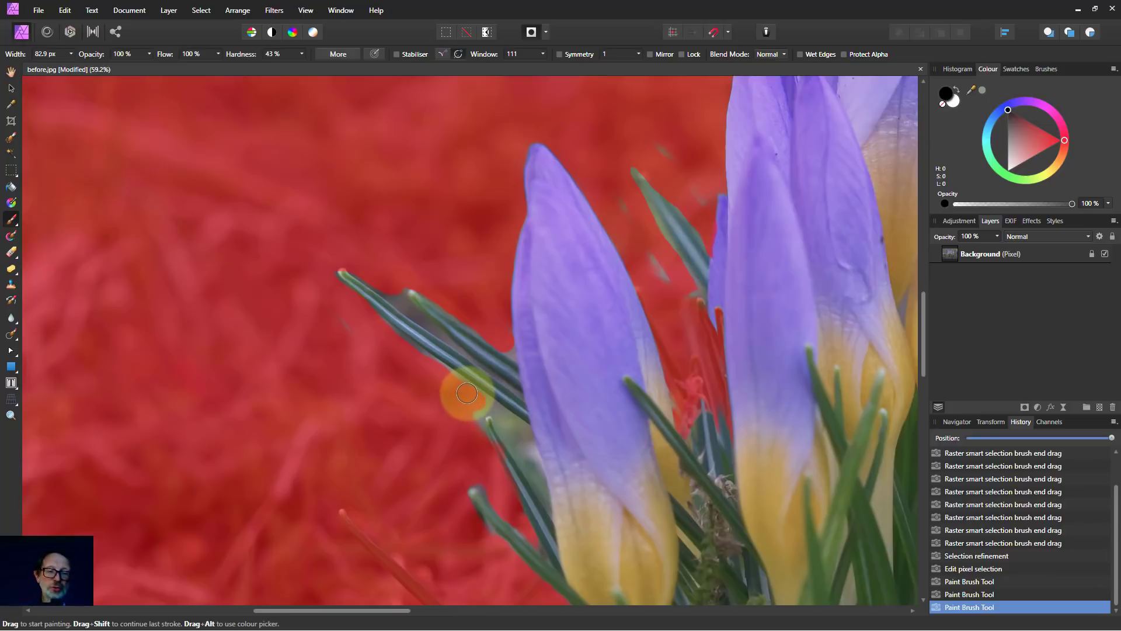
- Use a smaller brush to clean the halo spot on the stem and the mask beside the petal
{"action": "key", "text": "bracketleft"}
{"action": "key", "text": "bracketleft"}
{"action": "key", "text": "bracketleft"}
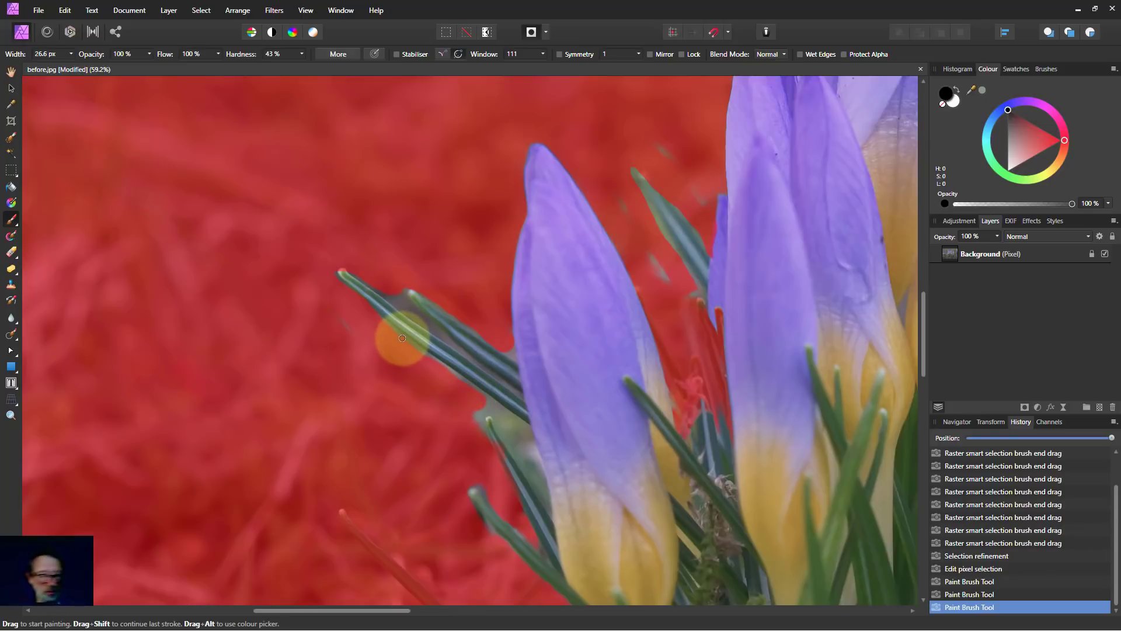
{"action": "left_click", "coordinate": [402, 337]}
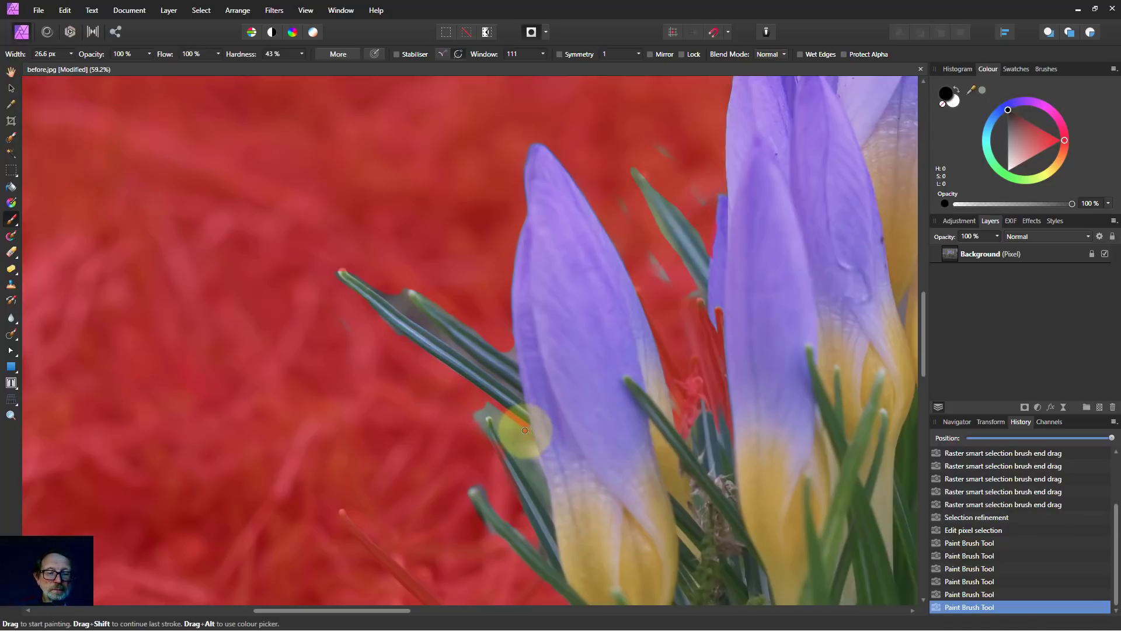
{"action": "mouse_move", "coordinate": [527, 429]}
{"action": "left_mouse_down"}
{"action": "mouse_move", "coordinate": [547, 504]}
{"action": "mouse_move", "coordinate": [505, 419]}
{"action": "mouse_move", "coordinate": [532, 464]}
{"action": "left_mouse_up"}
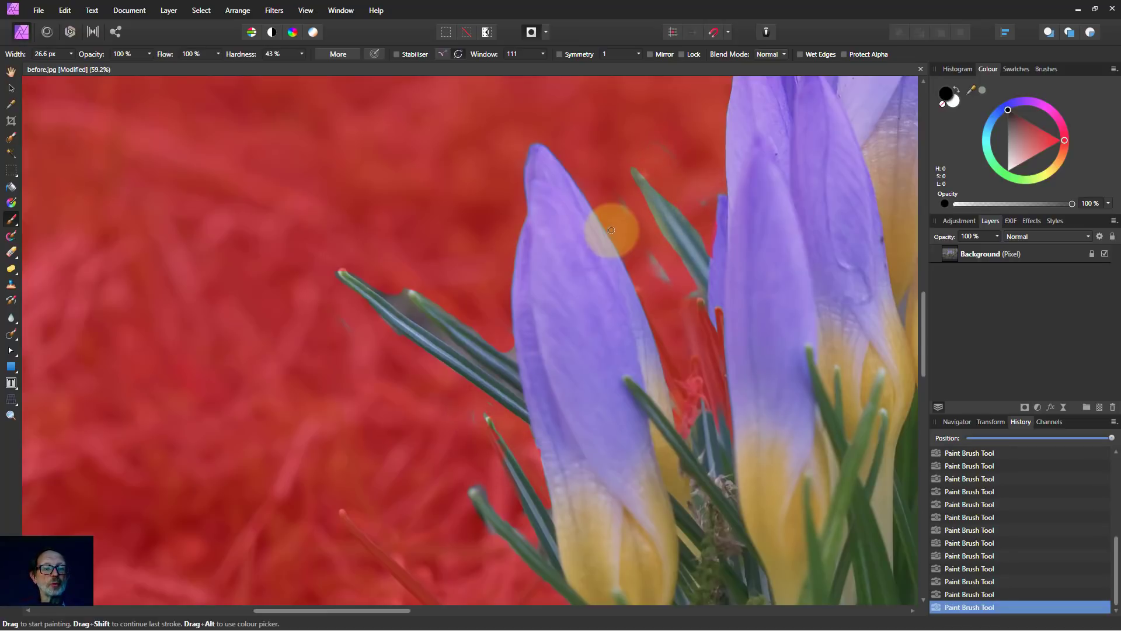
{"action": "scroll", "coordinate": [718, 289], "scroll_direction": "up", "scroll_amount": 2}
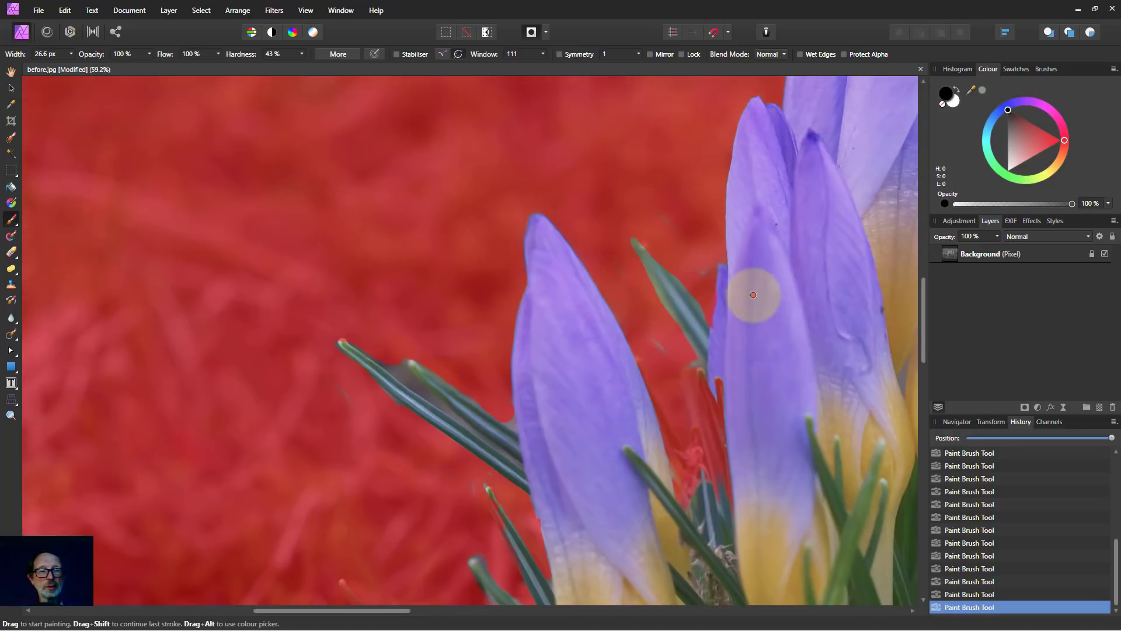
{"action": "scroll", "coordinate": [751, 301], "scroll_direction": "up", "scroll_amount": 2}
{"action": "scroll", "coordinate": [752, 310], "scroll_direction": "down", "scroll_amount": 5}
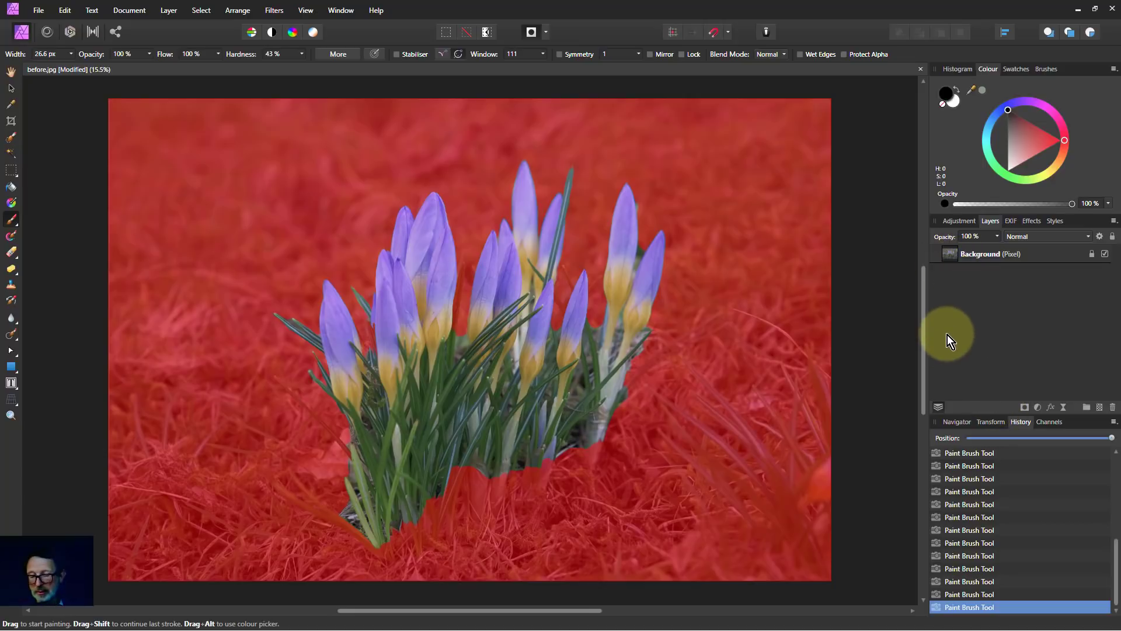
- Copy the selected flowers onto a new masked layer and clear the selection
{"action": "key", "text": "q"}
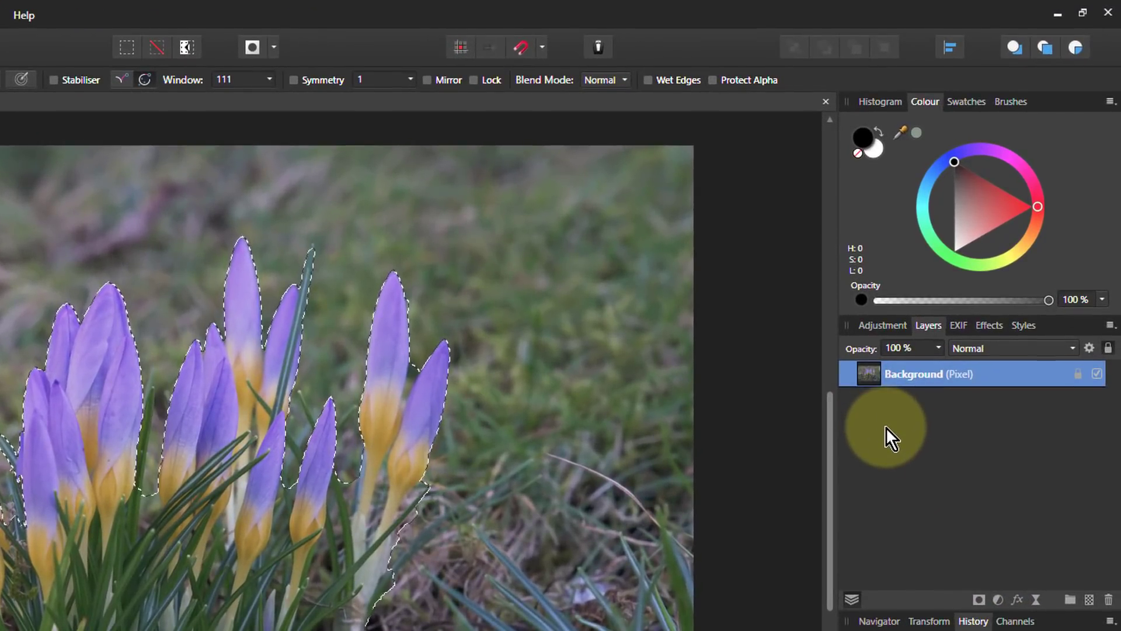
{"action": "key", "text": "ctrl+j"}
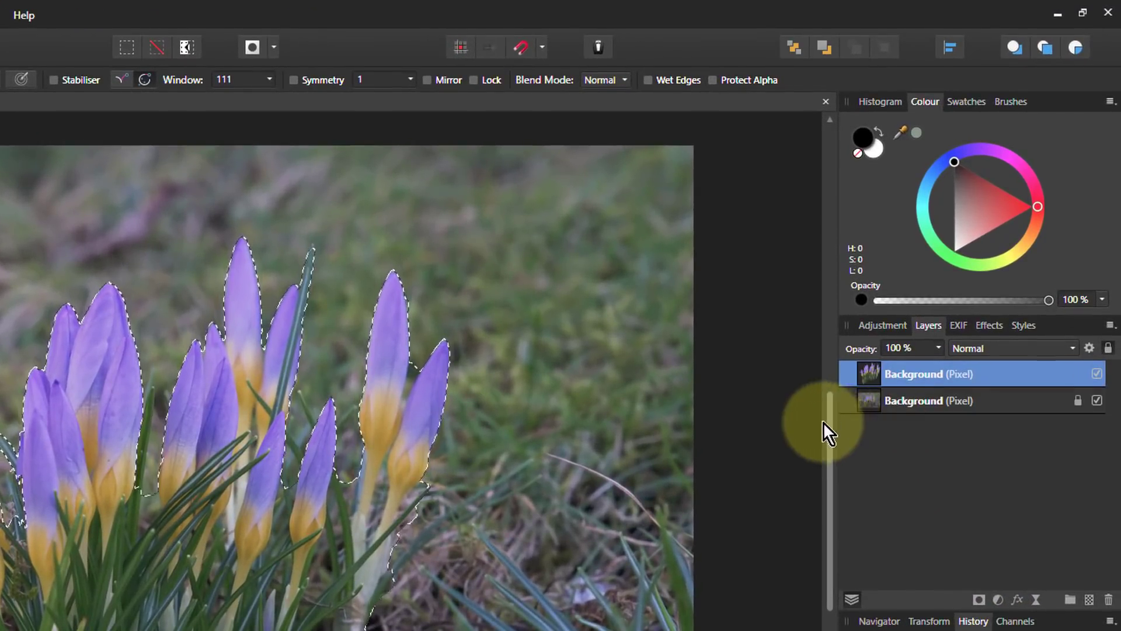
{"action": "left_click", "coordinate": [979, 600]}
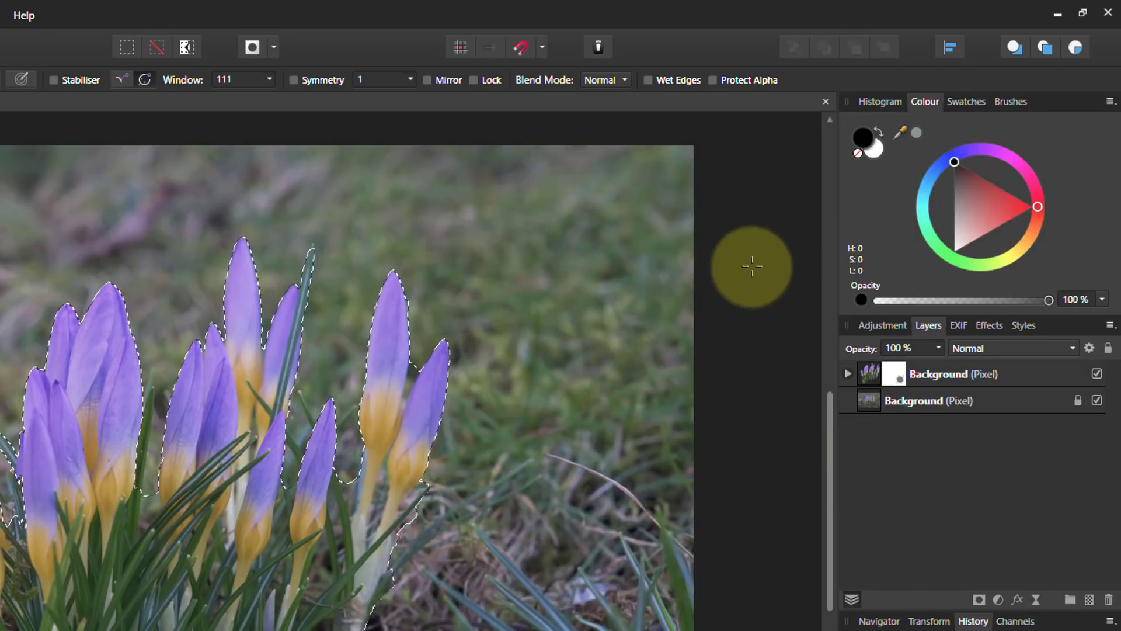
{"action": "left_click", "coordinate": [848, 374]}
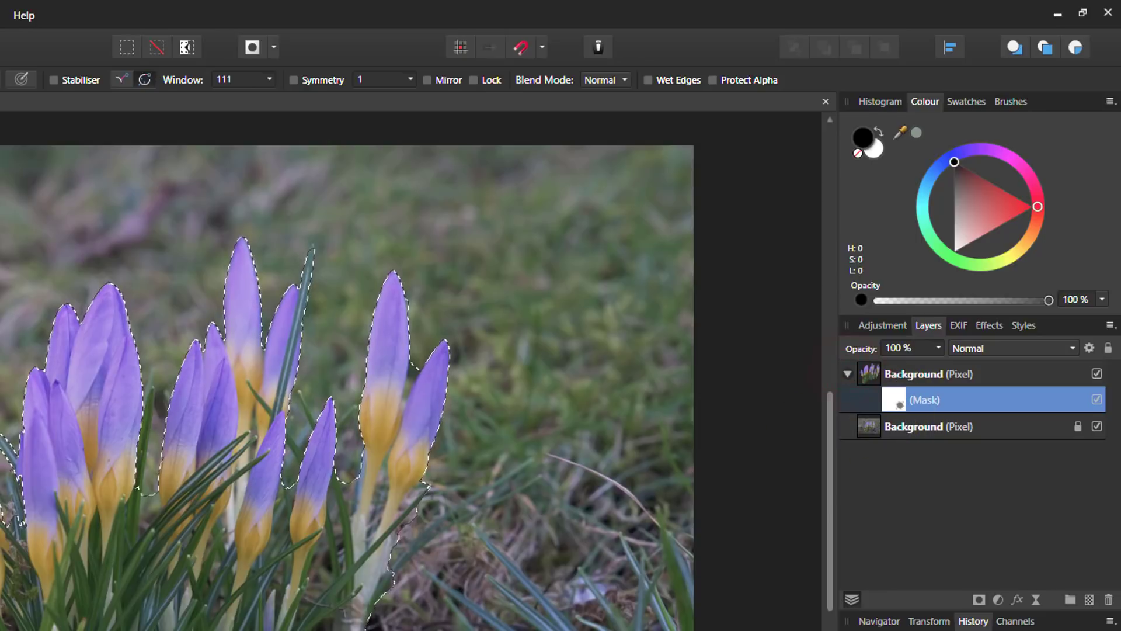
{"action": "key", "text": "ctrl+d"}
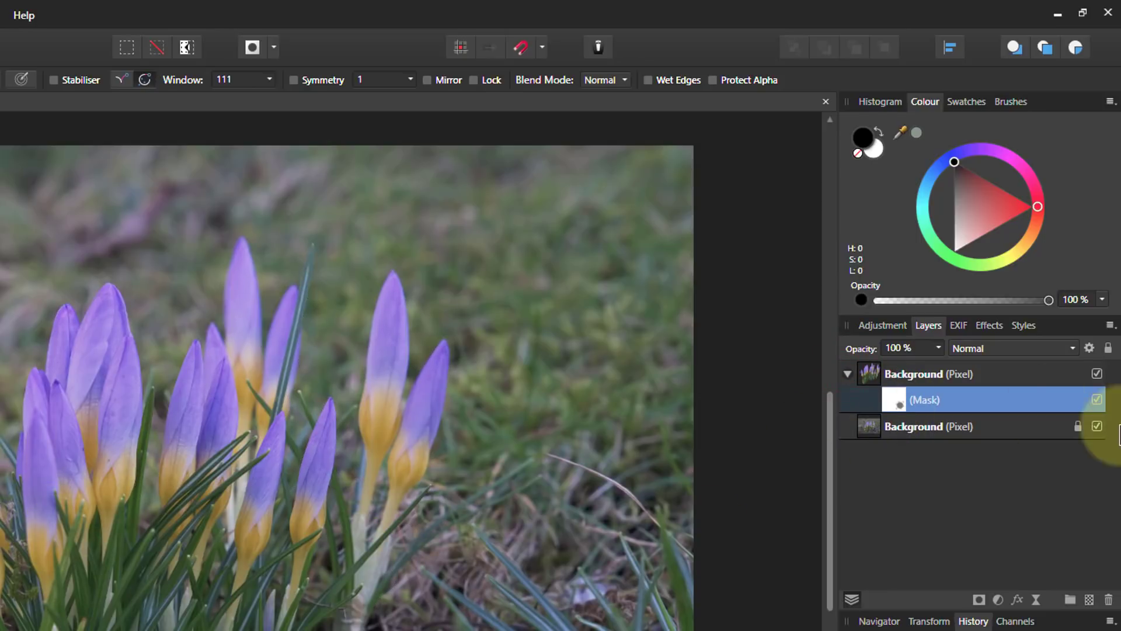
- Hide and reshow the original photo to check the cutout, then select its layer
{"action": "left_click", "coordinate": [1097, 426]}
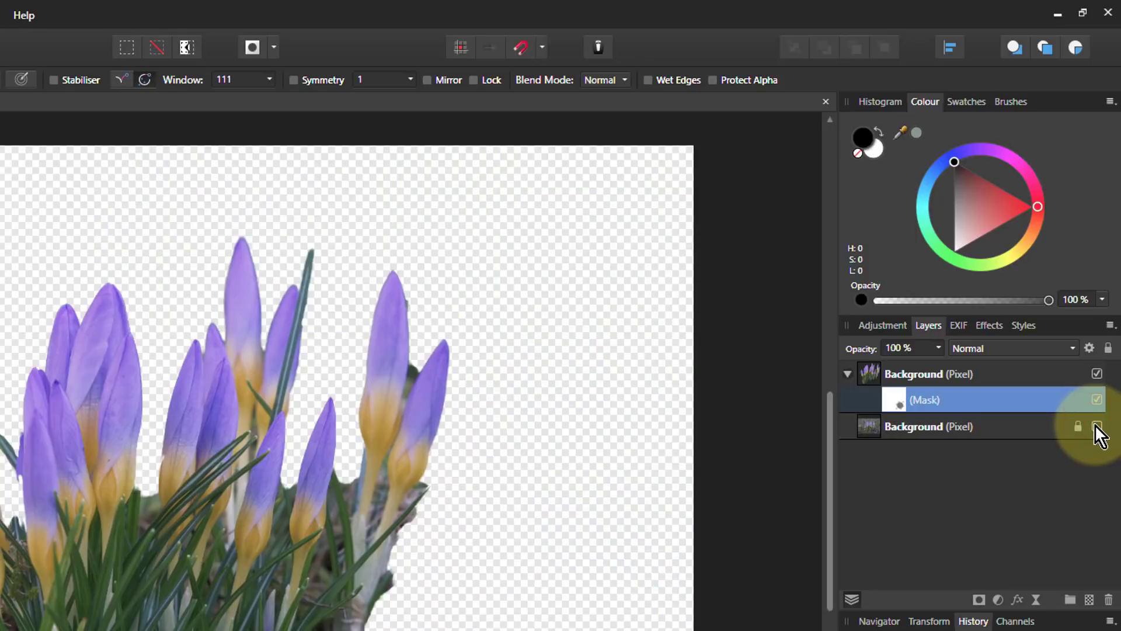
{"action": "left_click", "coordinate": [1096, 426]}
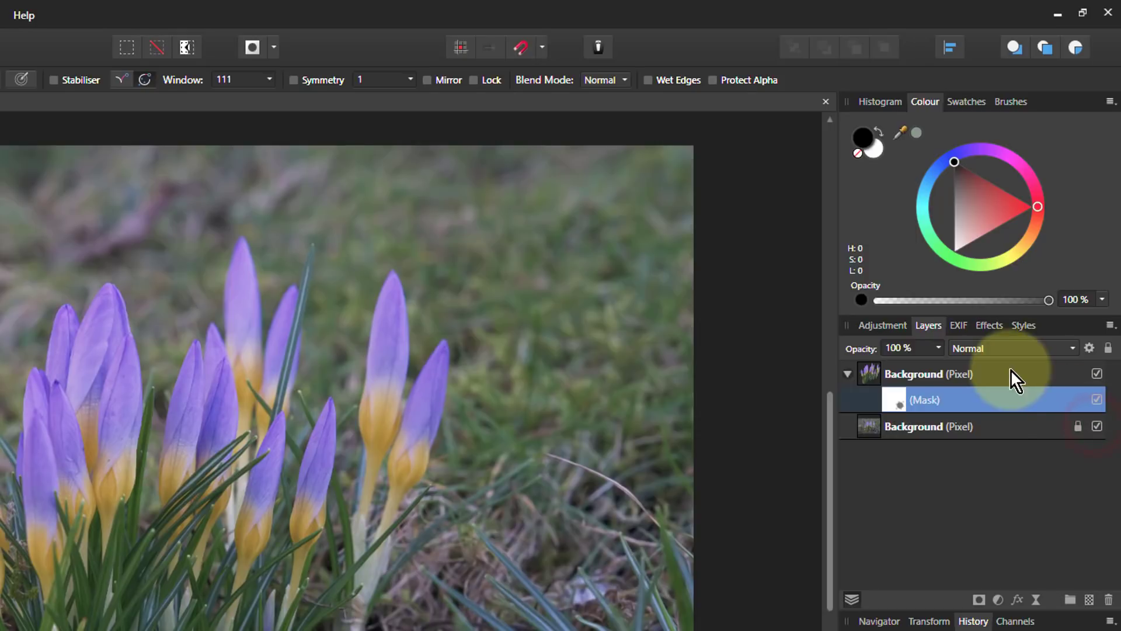
{"action": "left_click", "coordinate": [870, 435]}
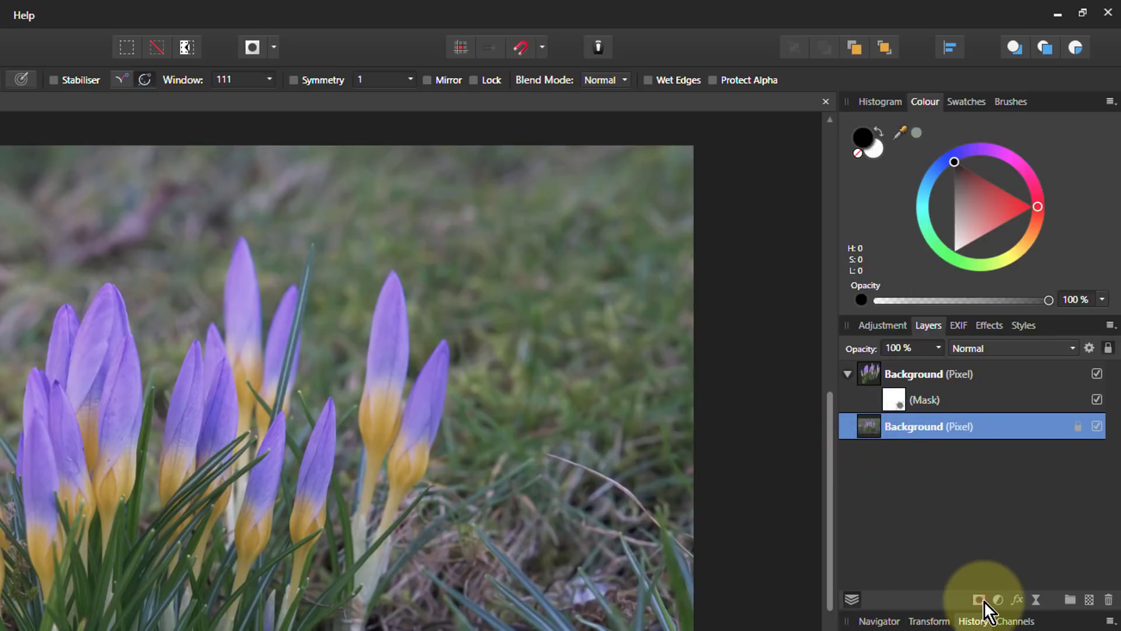
- Mask the original photo, add a white fill layer at the bottom, and select the photo's mask
{"action": "left_click", "coordinate": [989, 602]}
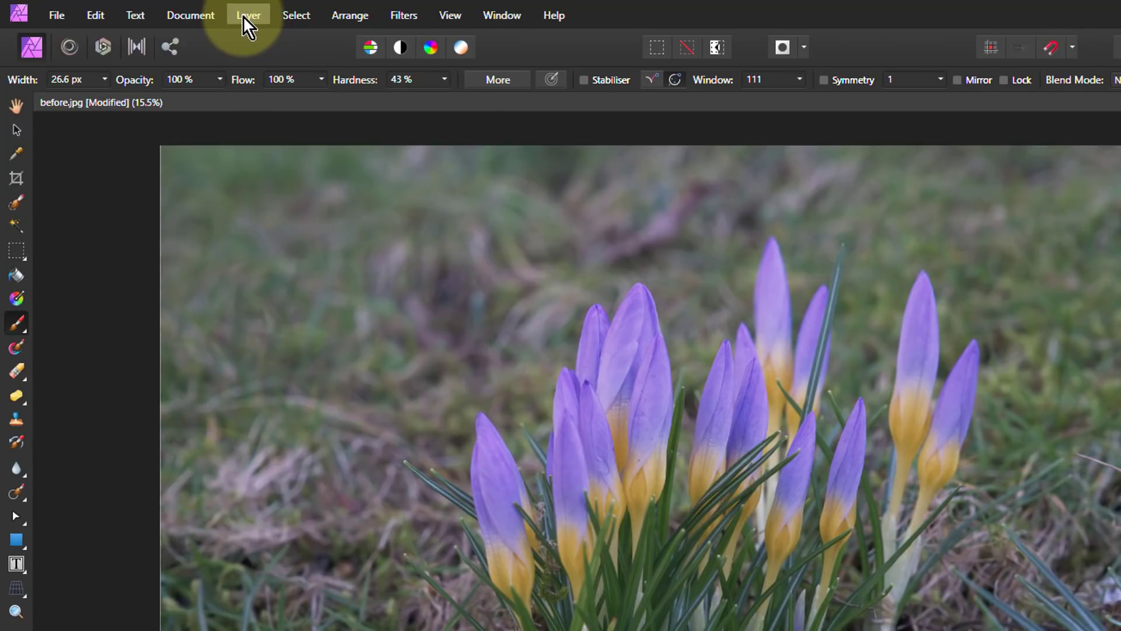
{"action": "left_click", "coordinate": [242, 16]}
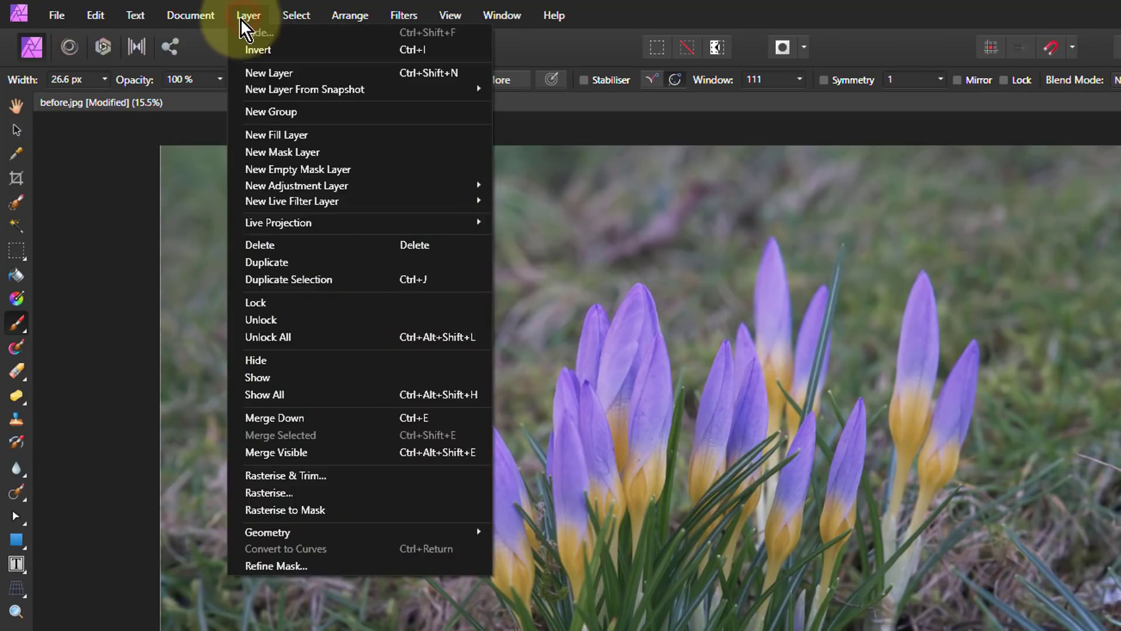
{"action": "left_click", "coordinate": [264, 128]}
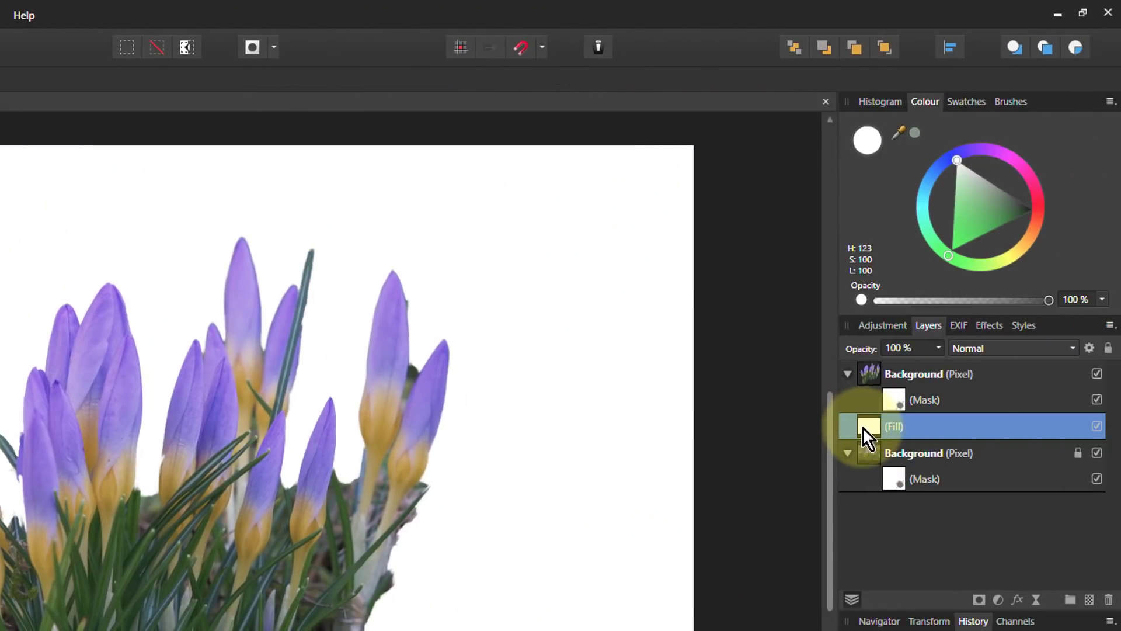
{"action": "left_click_drag", "start_coordinate": [864, 427], "coordinate": [867, 529]}
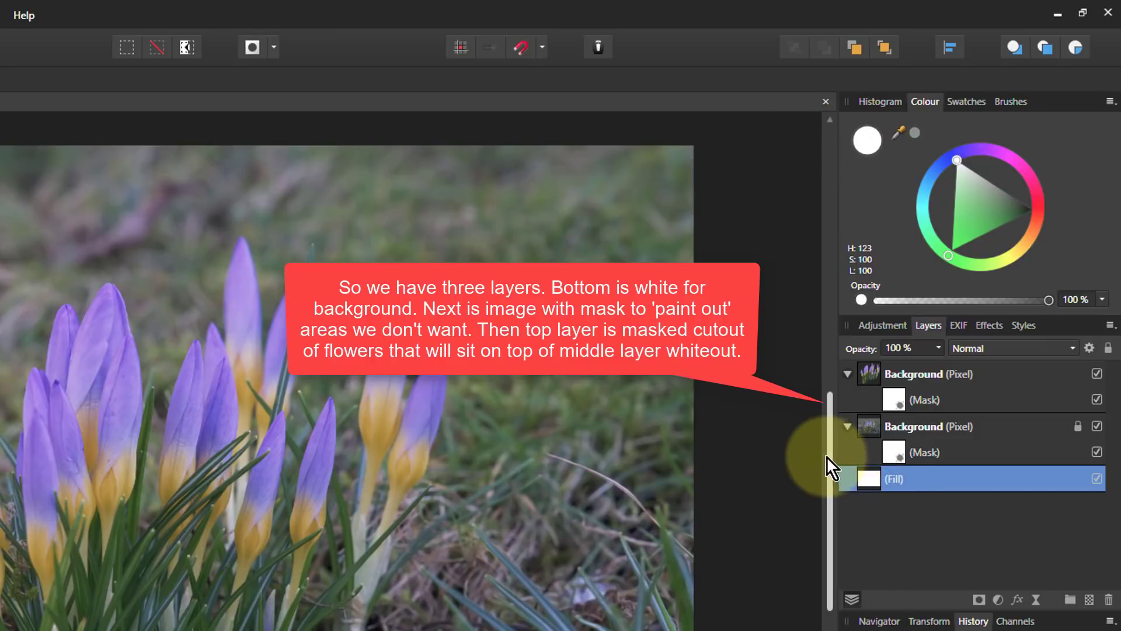
{"action": "left_click", "coordinate": [899, 453]}
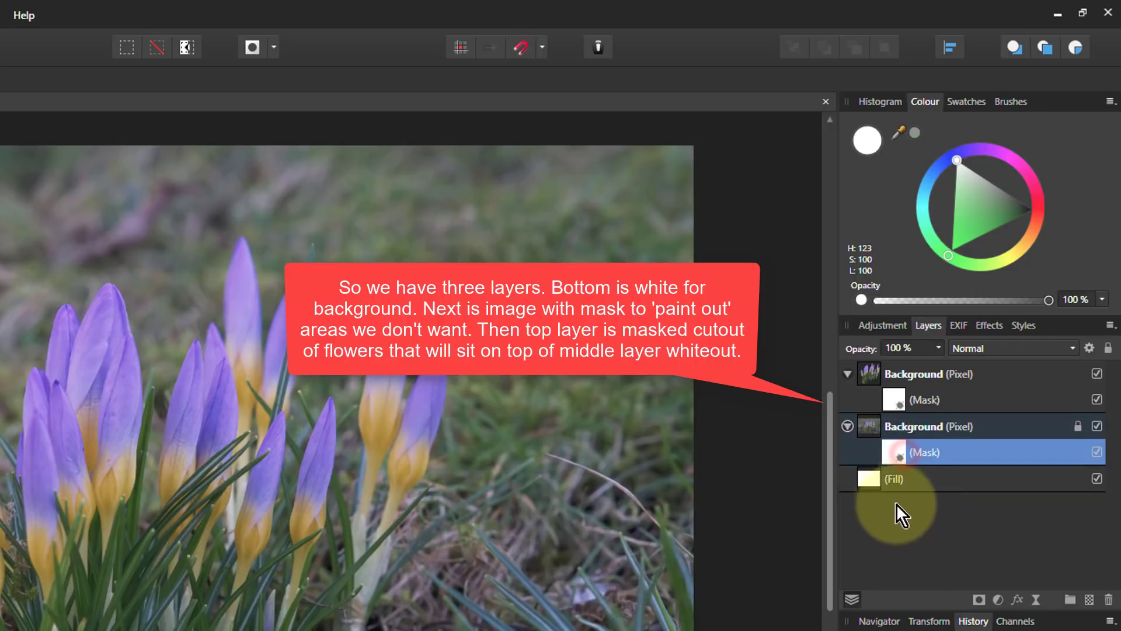
{"action": "left_click", "coordinate": [893, 452]}
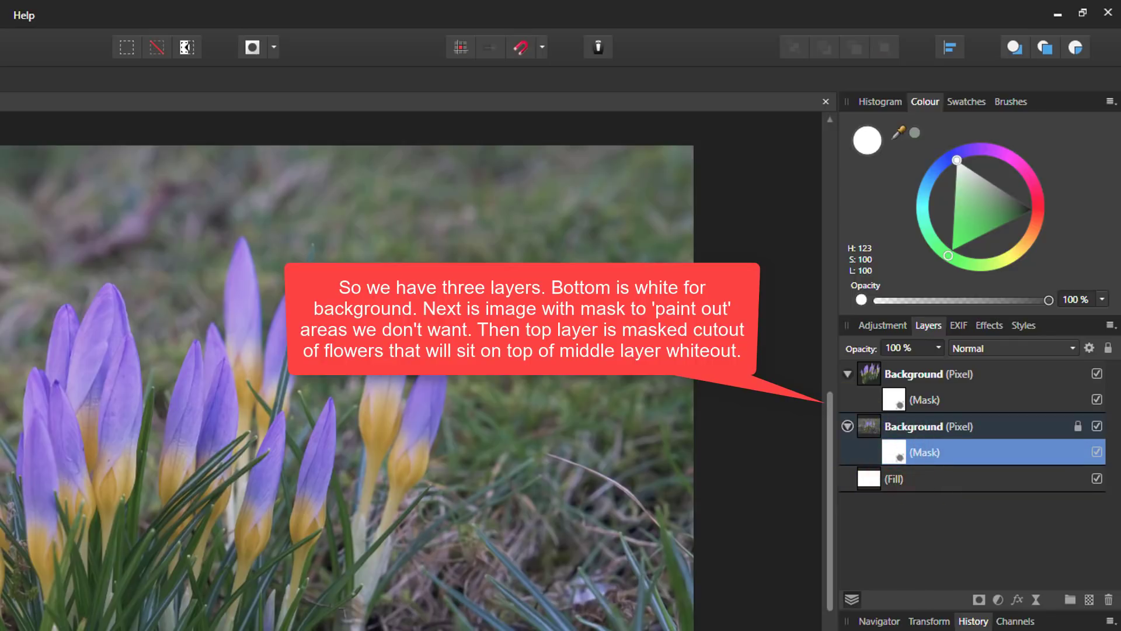
- With a 0% hardness brush, whiten the photo mask's top-right corner and left edge
{"action": "key", "text": "b"}
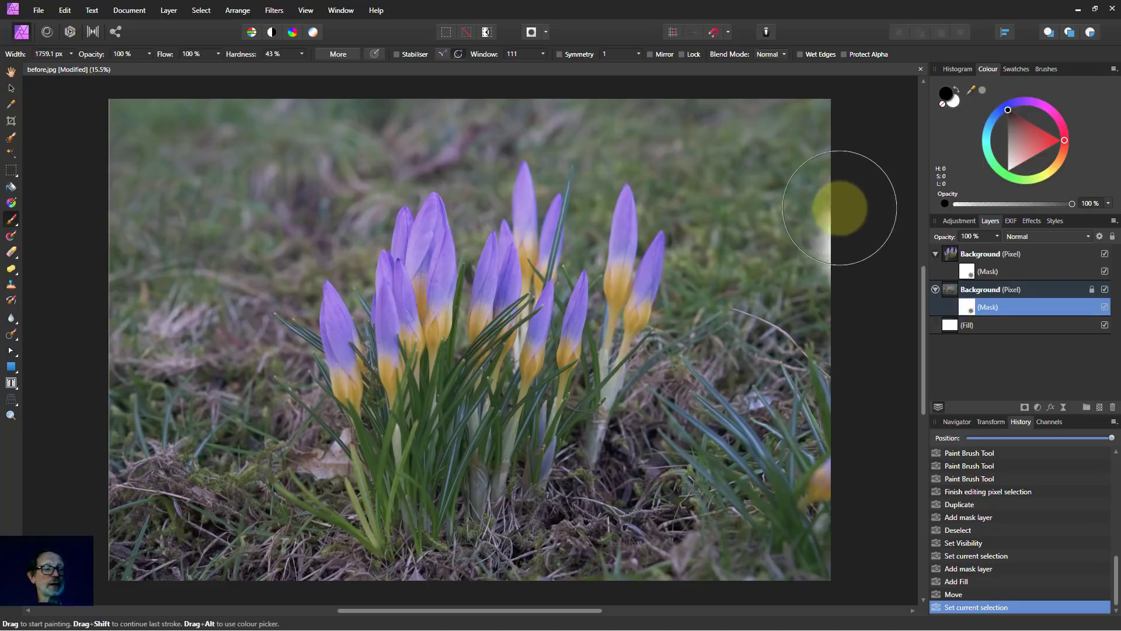
{"action": "left_click_drag", "start_coordinate": [835, 193], "coordinate": [250, 76]}
{"action": "mouse_move", "coordinate": [162, 313]}
{"action": "left_mouse_down"}
{"action": "mouse_move", "coordinate": [188, 158]}
{"action": "mouse_move", "coordinate": [249, 584]}
{"action": "mouse_move", "coordinate": [220, 480]}
{"action": "mouse_move", "coordinate": [260, 183]}
{"action": "mouse_move", "coordinate": [210, 406]}
{"action": "mouse_move", "coordinate": [383, 116]}
{"action": "mouse_move", "coordinate": [260, 237]}
{"action": "mouse_move", "coordinate": [566, 93]}
{"action": "mouse_move", "coordinate": [795, 458]}
{"action": "mouse_move", "coordinate": [808, 217]}
{"action": "mouse_move", "coordinate": [806, 431]}
{"action": "mouse_move", "coordinate": [748, 481]}
{"action": "mouse_move", "coordinate": [446, 613]}
{"action": "mouse_move", "coordinate": [363, 606]}
{"action": "mouse_move", "coordinate": [643, 571]}
{"action": "mouse_move", "coordinate": [808, 325]}
{"action": "mouse_move", "coordinate": [618, 533]}
{"action": "mouse_move", "coordinate": [659, 569]}
{"action": "mouse_move", "coordinate": [759, 315]}
{"action": "mouse_move", "coordinate": [718, 160]}
{"action": "mouse_move", "coordinate": [755, 280]}
{"action": "mouse_move", "coordinate": [695, 187]}
{"action": "mouse_move", "coordinate": [703, 230]}
{"action": "mouse_move", "coordinate": [648, 188]}
{"action": "mouse_move", "coordinate": [568, 160]}
{"action": "mouse_move", "coordinate": [521, 180]}
{"action": "mouse_move", "coordinate": [426, 175]}
{"action": "mouse_move", "coordinate": [274, 263]}
{"action": "mouse_move", "coordinate": [701, 135]}
{"action": "left_mouse_up"}
- Whiten the right, top, left and bottom edges, then paint some grass back near the lower flowers
{"action": "mouse_move", "coordinate": [576, 168]}
{"action": "left_mouse_down"}
{"action": "mouse_move", "coordinate": [721, 388]}
{"action": "mouse_move", "coordinate": [716, 313]}
{"action": "mouse_move", "coordinate": [573, 148]}
{"action": "mouse_move", "coordinate": [368, 214]}
{"action": "mouse_move", "coordinate": [300, 181]}
{"action": "left_mouse_up"}
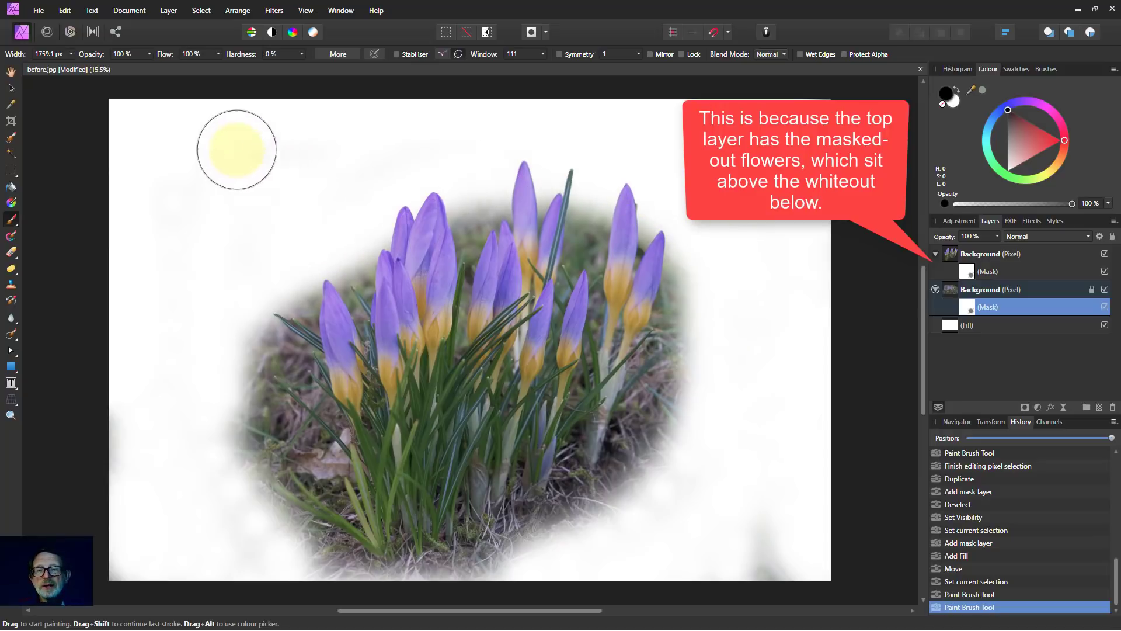
{"action": "mouse_move", "coordinate": [208, 322]}
{"action": "left_mouse_down"}
{"action": "mouse_move", "coordinate": [213, 508]}
{"action": "mouse_move", "coordinate": [226, 325]}
{"action": "mouse_move", "coordinate": [362, 221]}
{"action": "mouse_move", "coordinate": [513, 192]}
{"action": "mouse_move", "coordinate": [535, 201]}
{"action": "mouse_move", "coordinate": [735, 362]}
{"action": "left_mouse_up"}
{"action": "mouse_move", "coordinate": [674, 289]}
{"action": "left_mouse_down"}
{"action": "mouse_move", "coordinate": [651, 497]}
{"action": "mouse_move", "coordinate": [393, 601]}
{"action": "mouse_move", "coordinate": [791, 616]}
{"action": "mouse_move", "coordinate": [765, 558]}
{"action": "mouse_move", "coordinate": [775, 571]}
{"action": "left_mouse_up"}
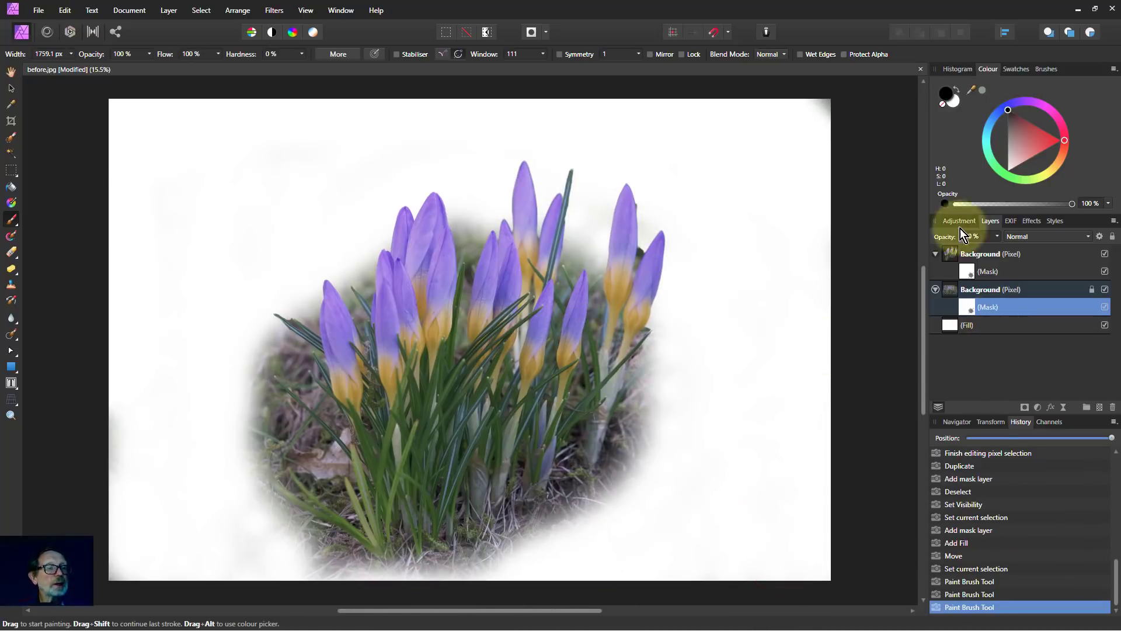
{"action": "left_click", "coordinate": [957, 99]}
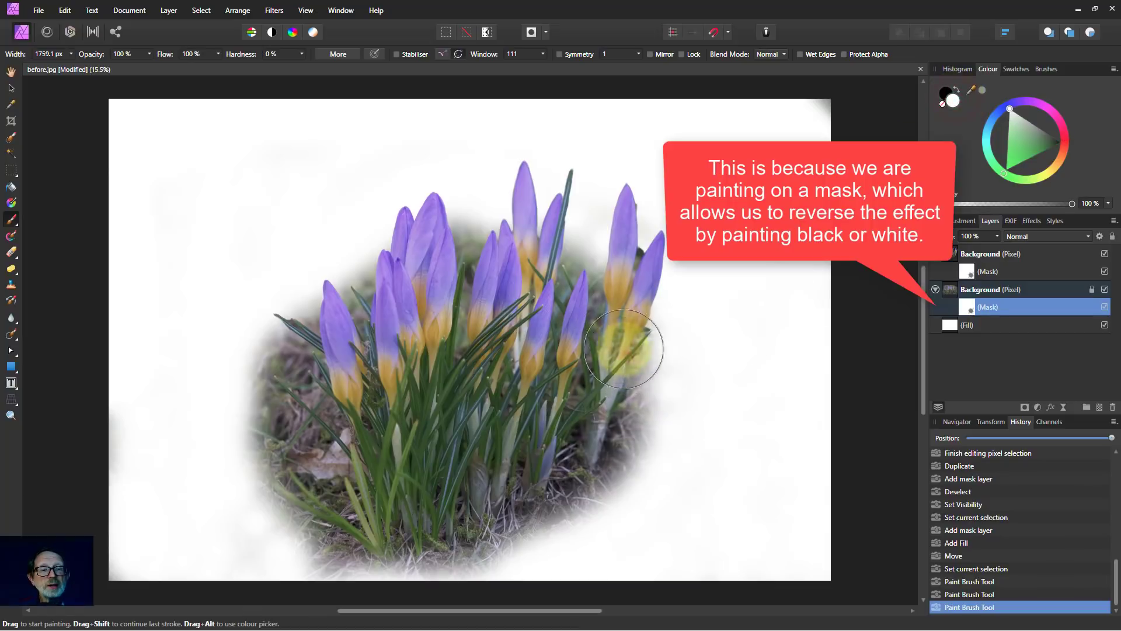
{"action": "left_click_drag", "start_coordinate": [581, 320], "coordinate": [569, 301]}
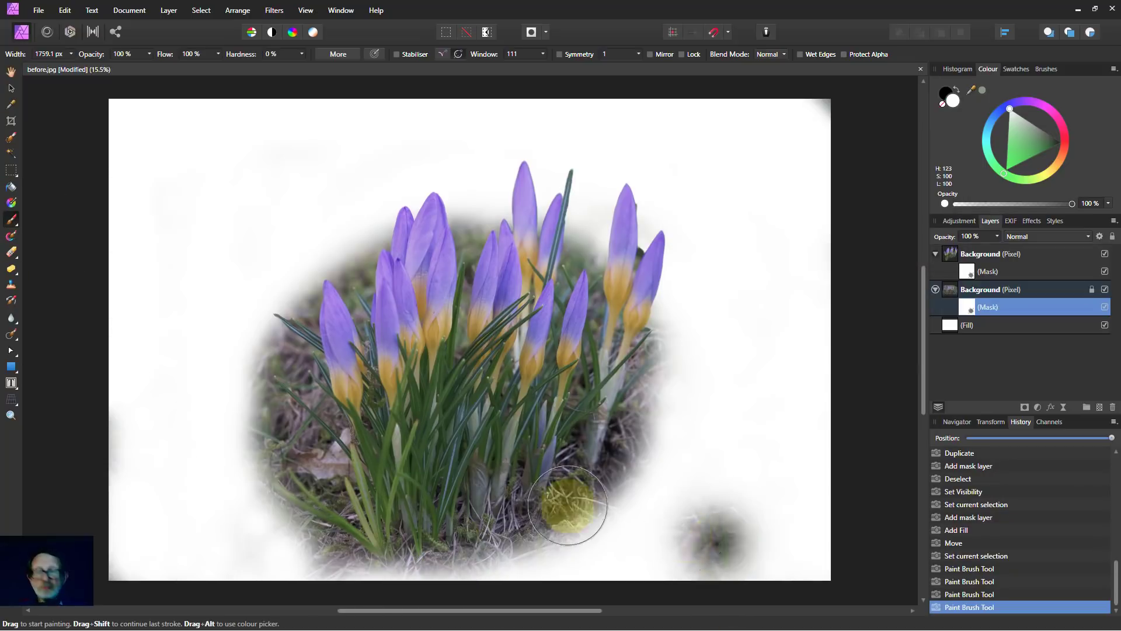
- Crop the top-left corner and right side inward around the whitened crocus cluster to 5488 × 4831 px
{"action": "left_click", "coordinate": [11, 121]}
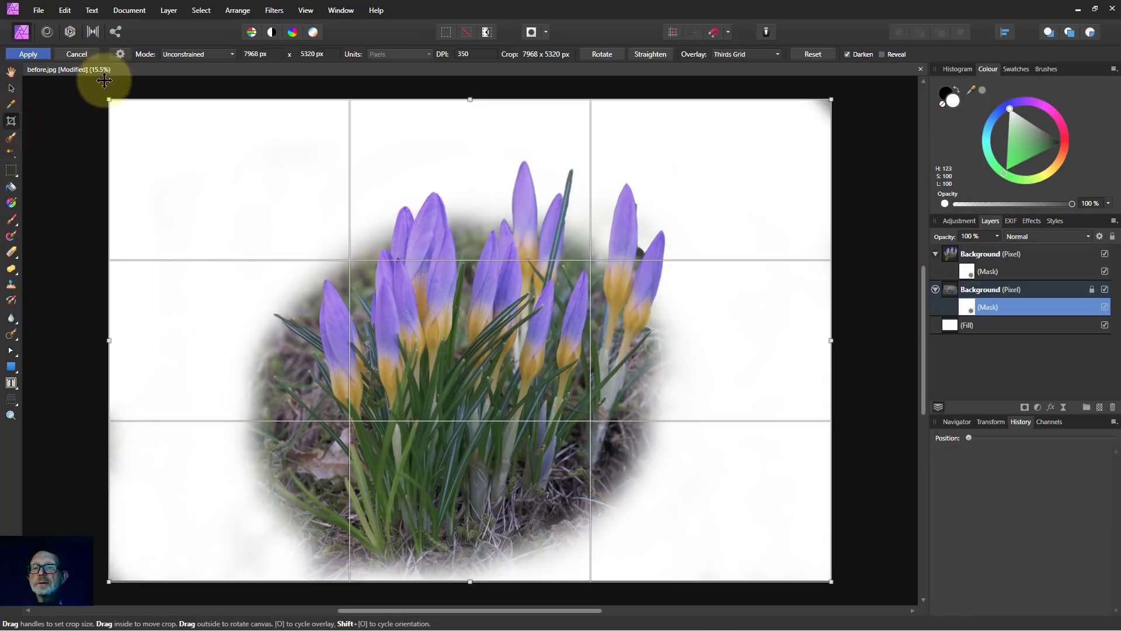
{"action": "left_click_drag", "start_coordinate": [109, 100], "coordinate": [220, 144]}
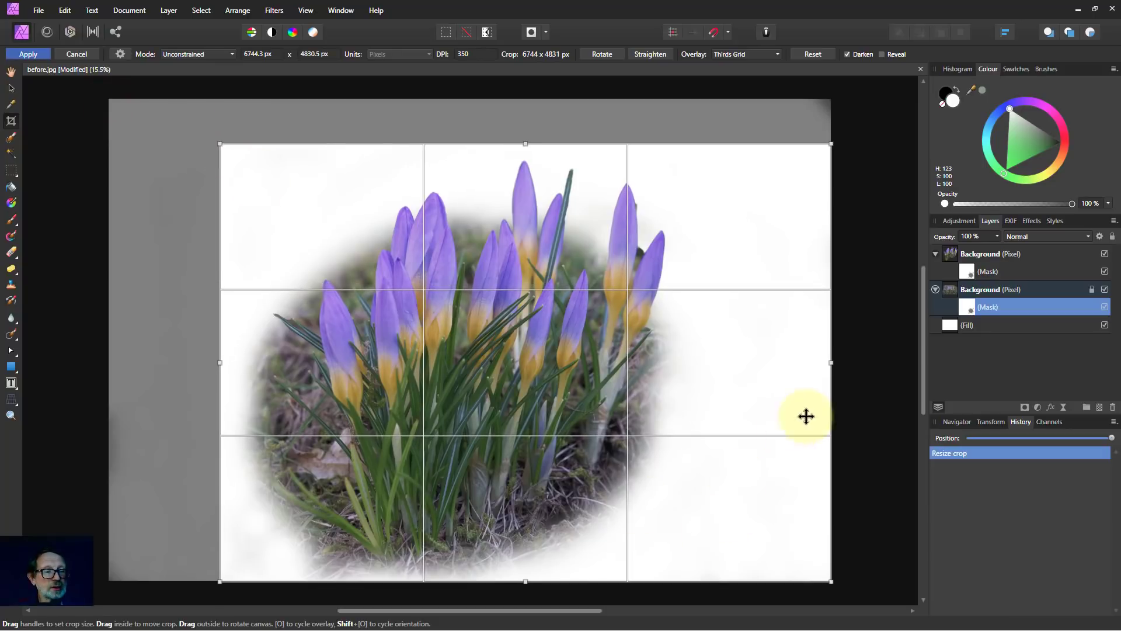
{"action": "left_click_drag", "start_coordinate": [834, 363], "coordinate": [717, 363]}
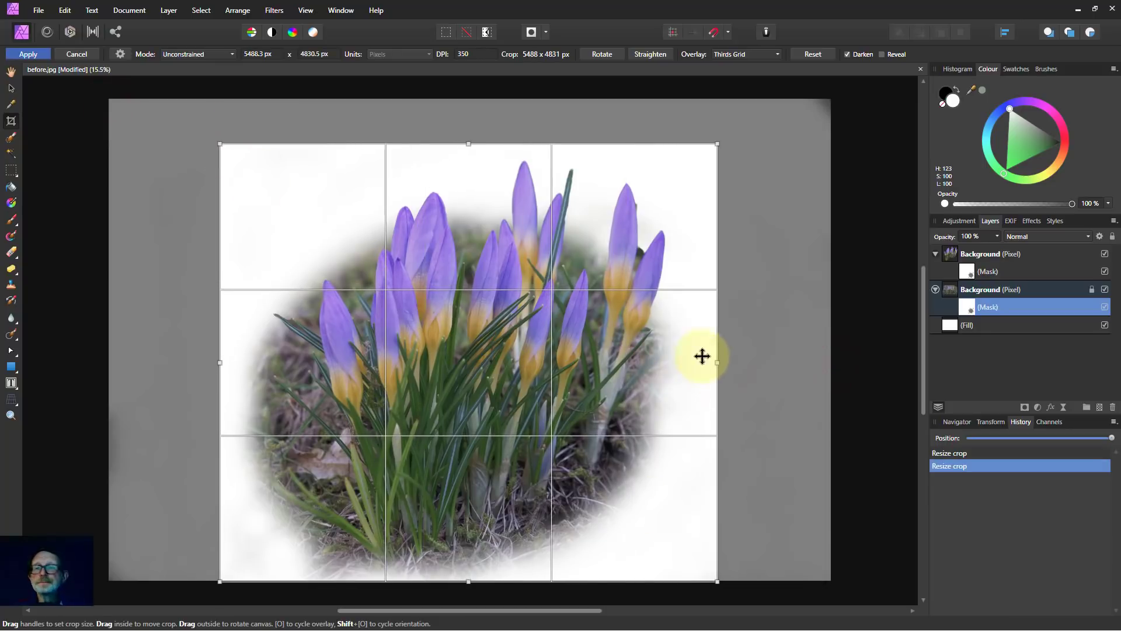
{"action": "left_click", "coordinate": [19, 55]}
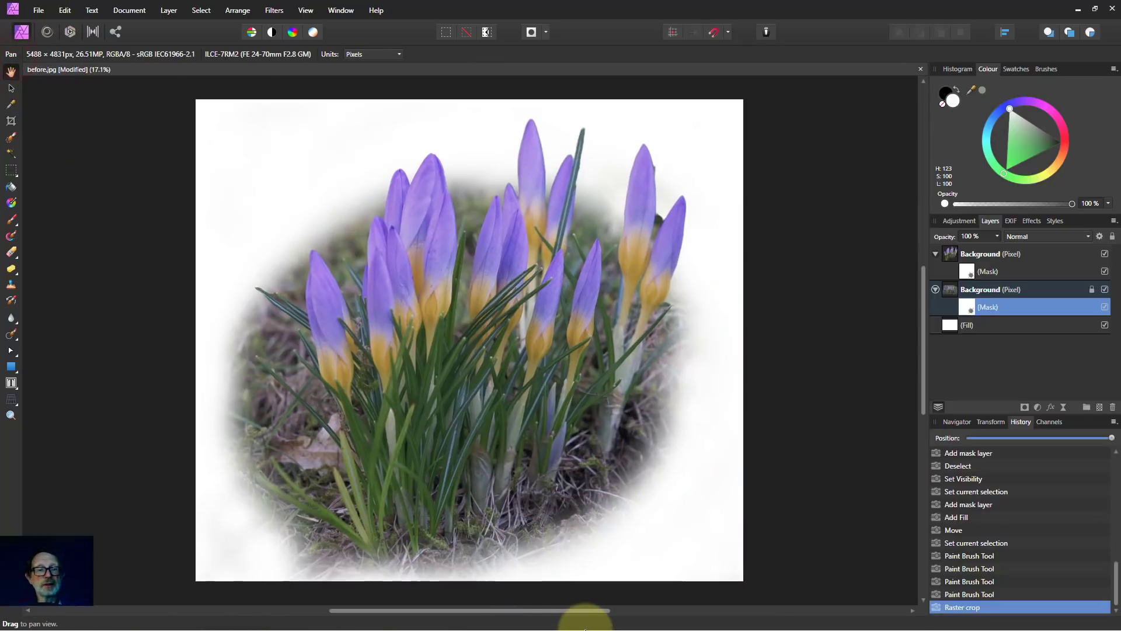